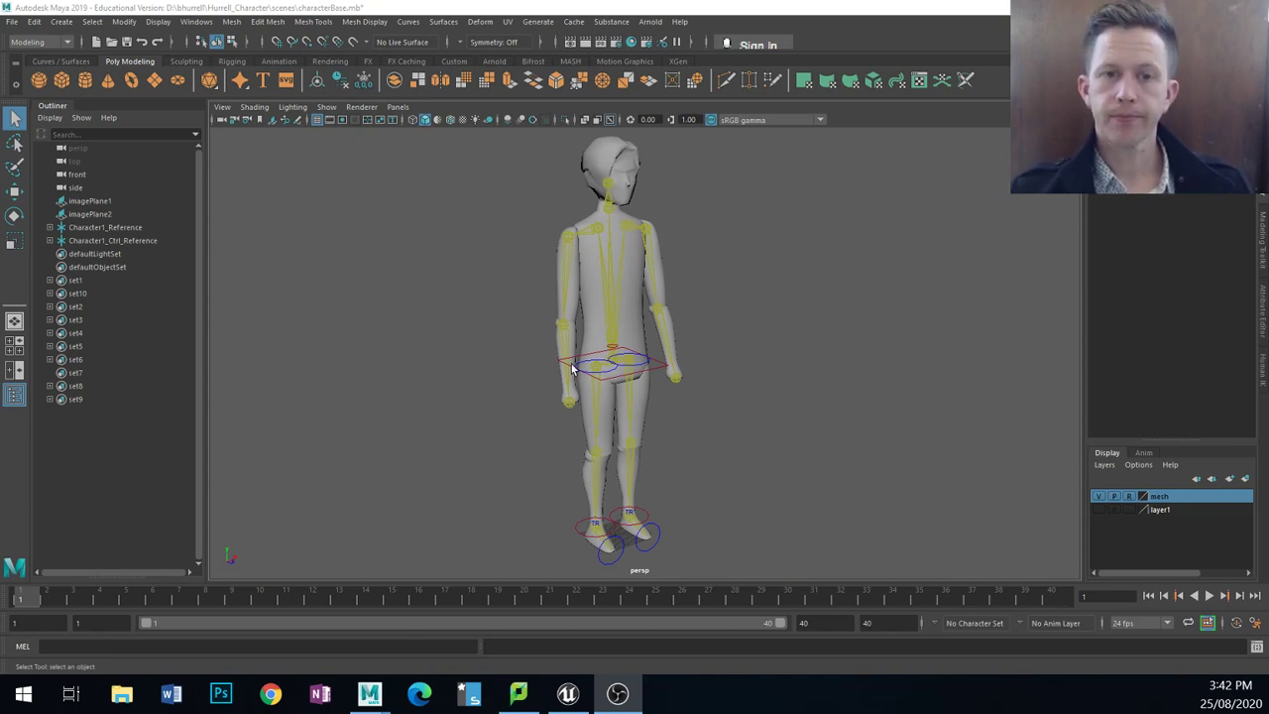
Step: Try lowering the rig's hips effector to test the knee bend, and undo the move
click(615, 381)
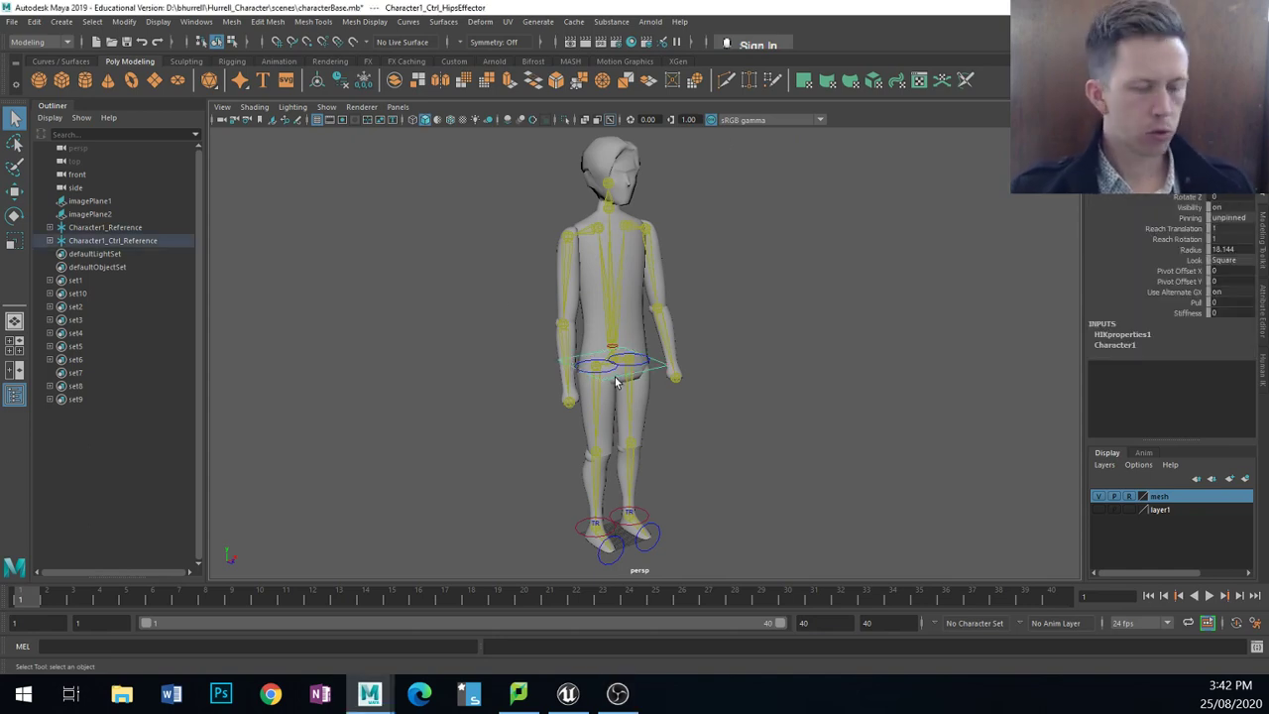
key(w)
mouse_move(609, 335)
mouse_down()
mouse_move(610, 361)
mouse_move(611, 327)
mouse_move(614, 343)
mouse_up()
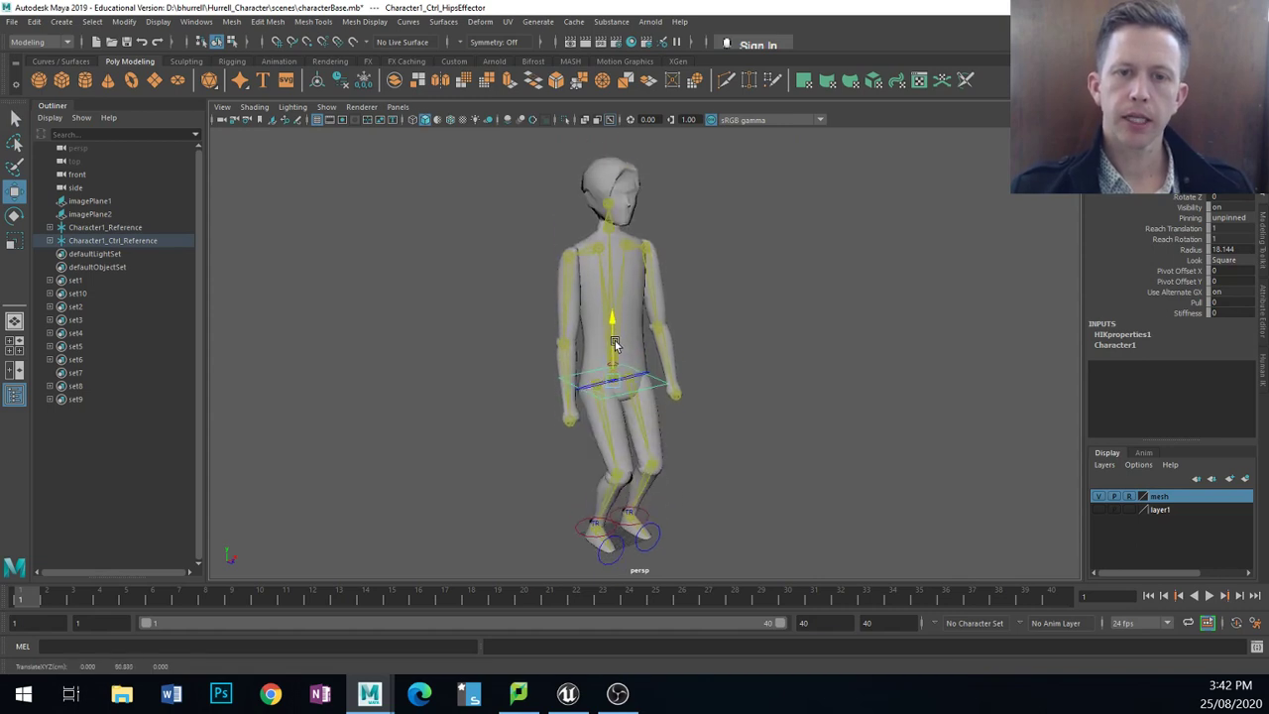
key(ctrl+z)
scroll(578, 233, up, 3)
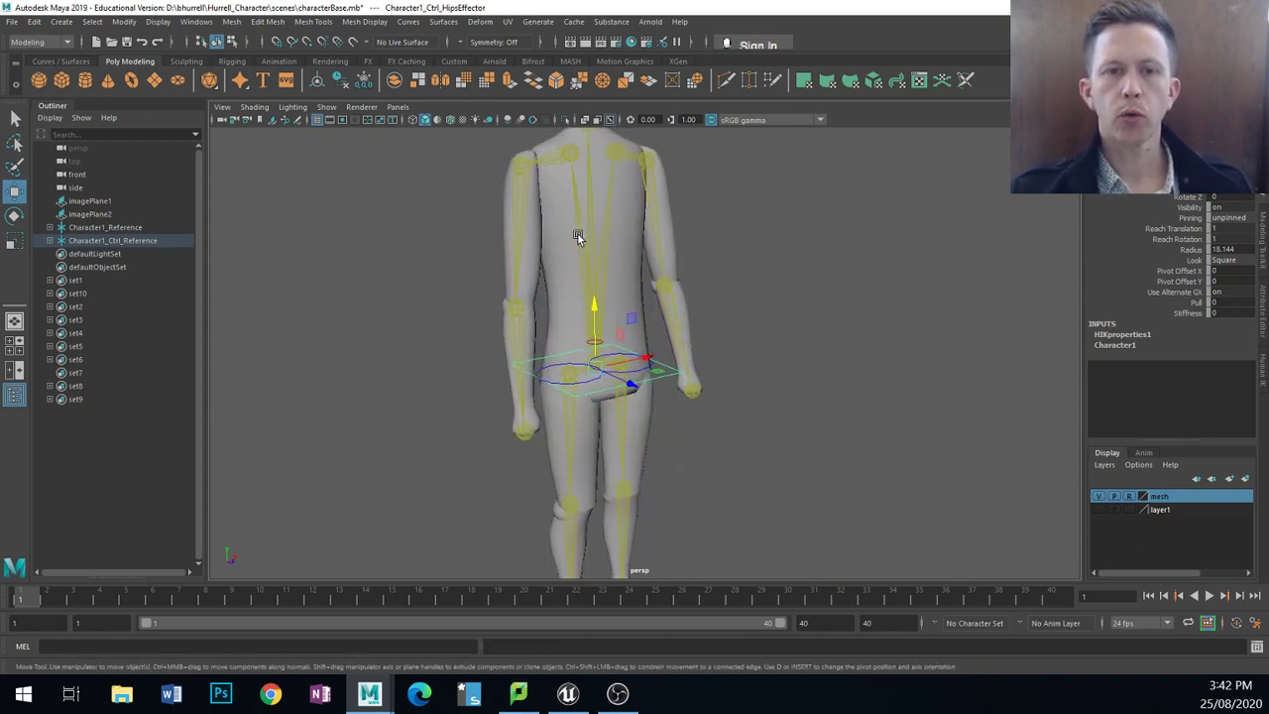
Step: Examine the character rig's right arm control and its full-body controls from several angles
alt+drag(578, 234, 756, 346)
click(739, 349)
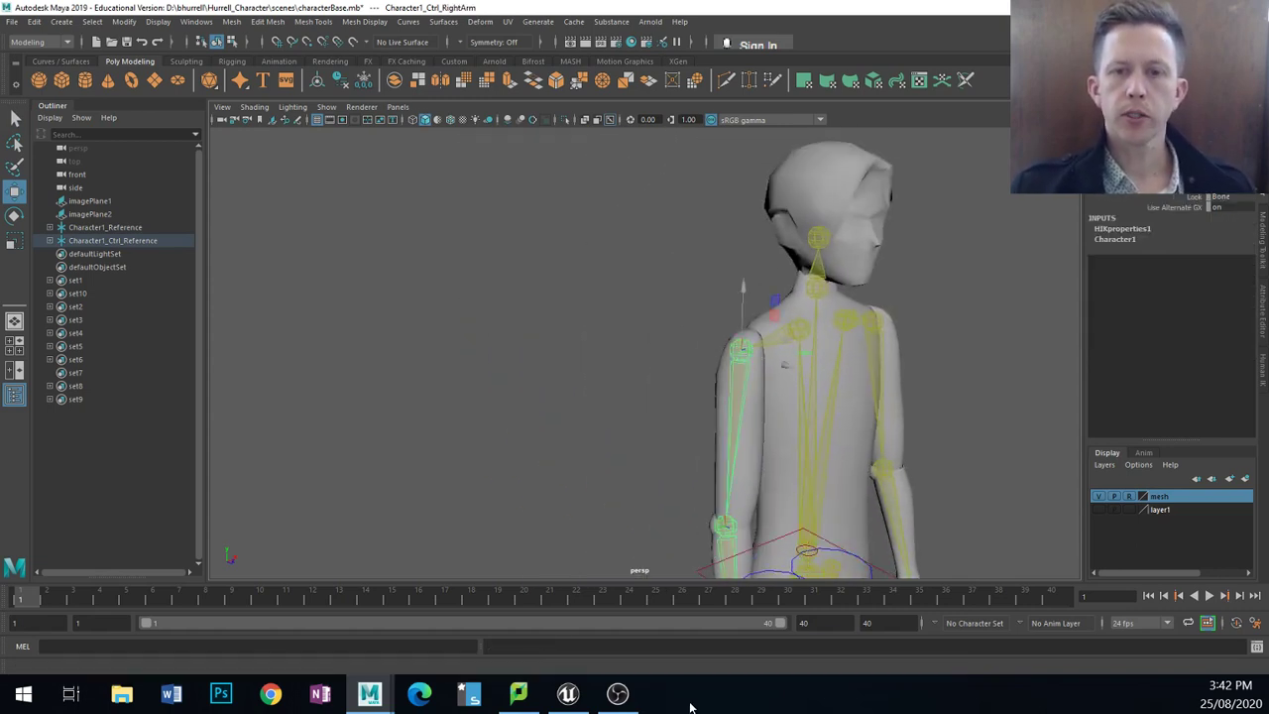
key(e)
alt+middle_drag(821, 451, 780, 297)
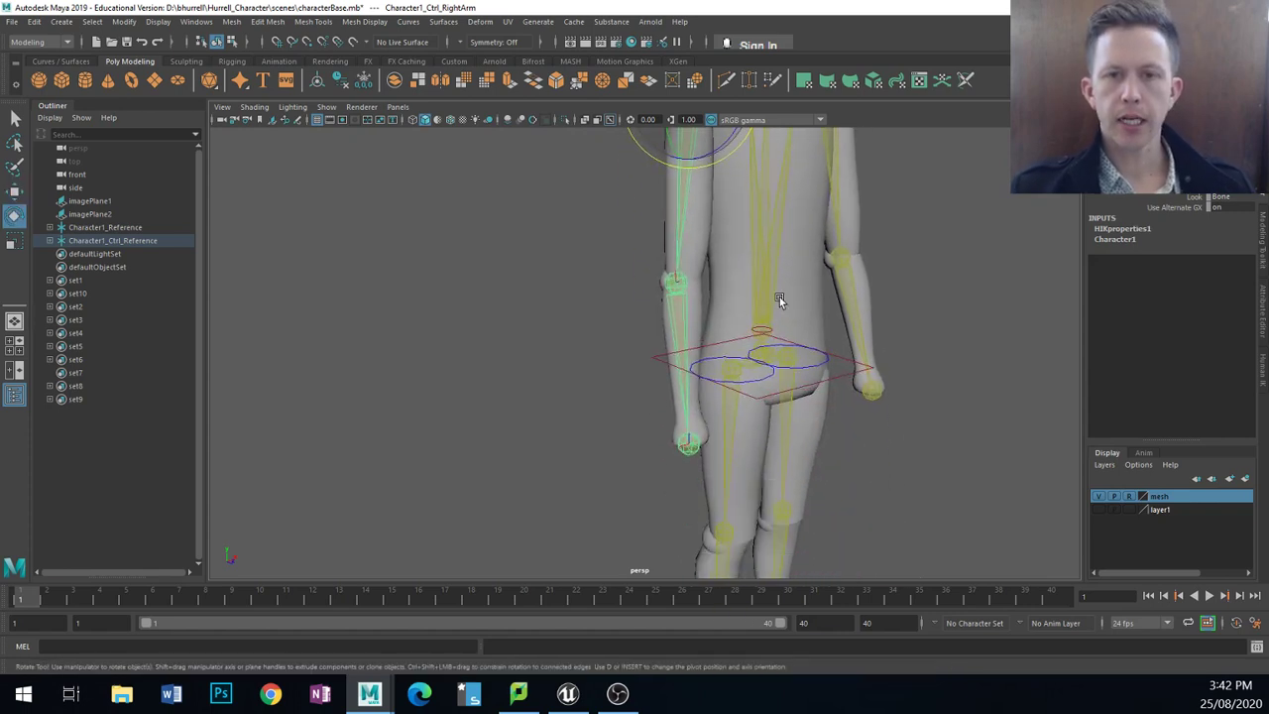
alt+drag(759, 269, 688, 343)
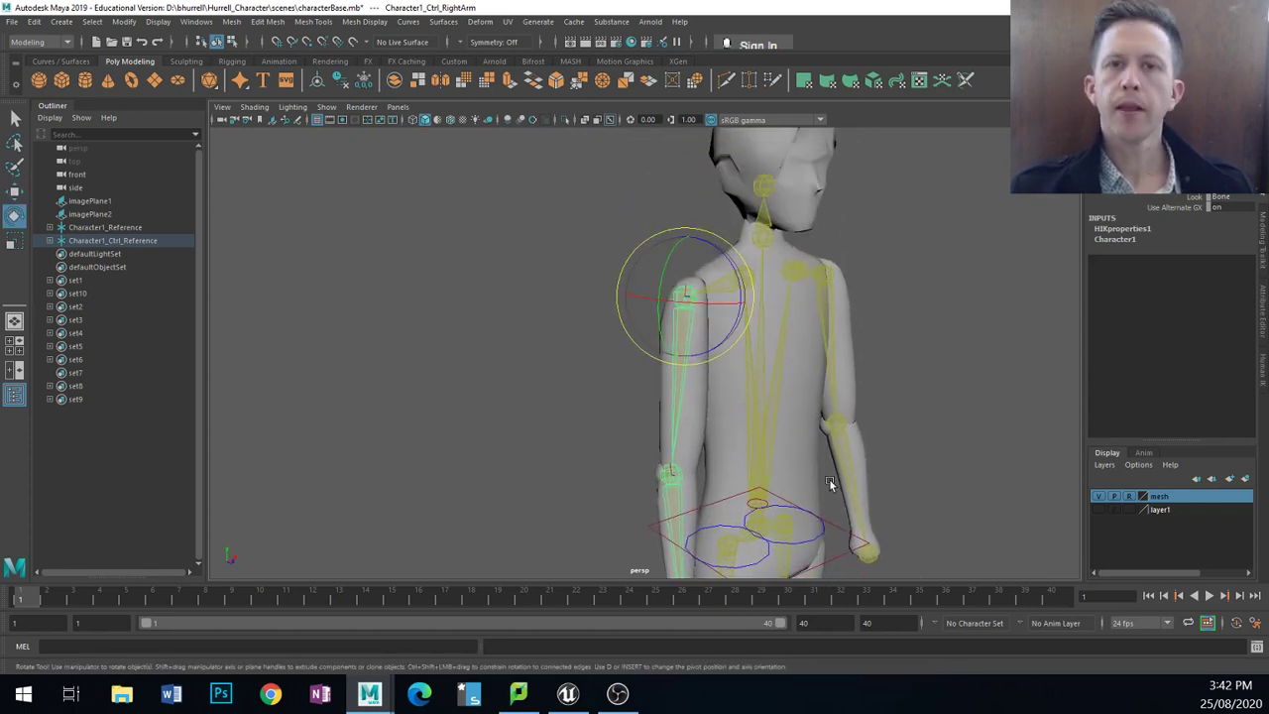
scroll(874, 483, down, 4)
click(879, 490)
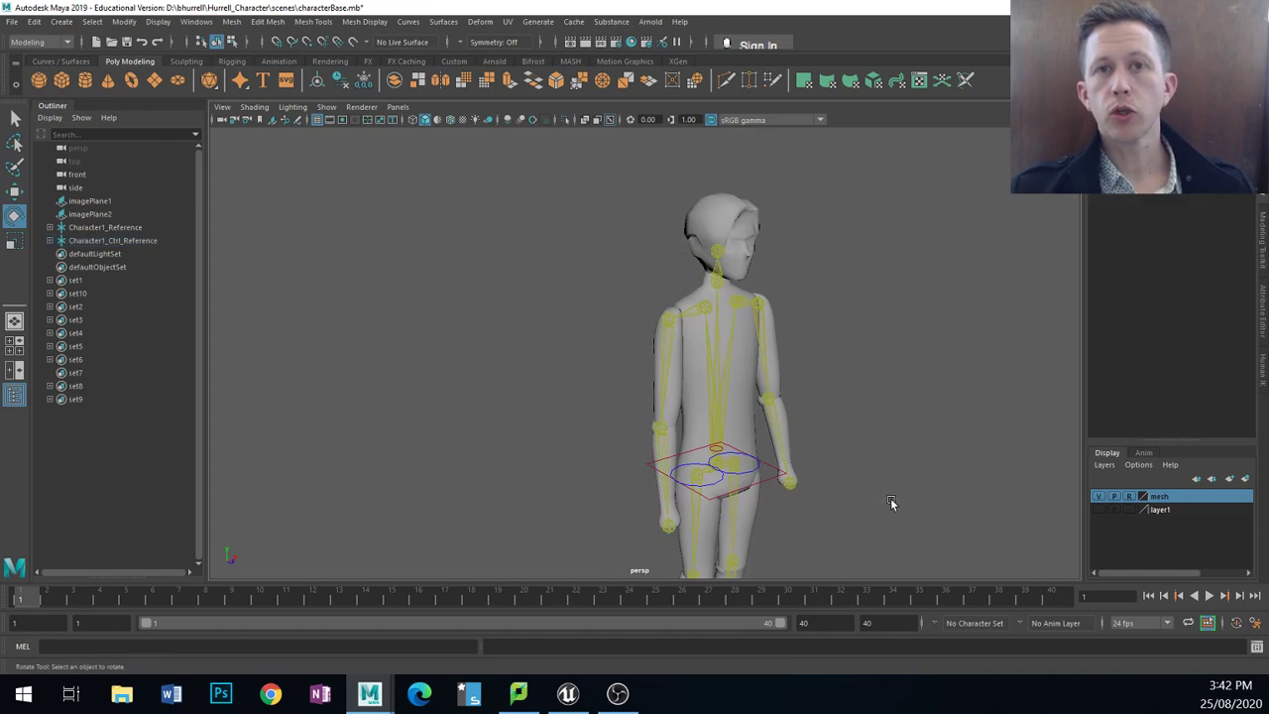
alt+middle_drag(892, 503, 887, 461)
alt+drag(887, 463, 872, 476)
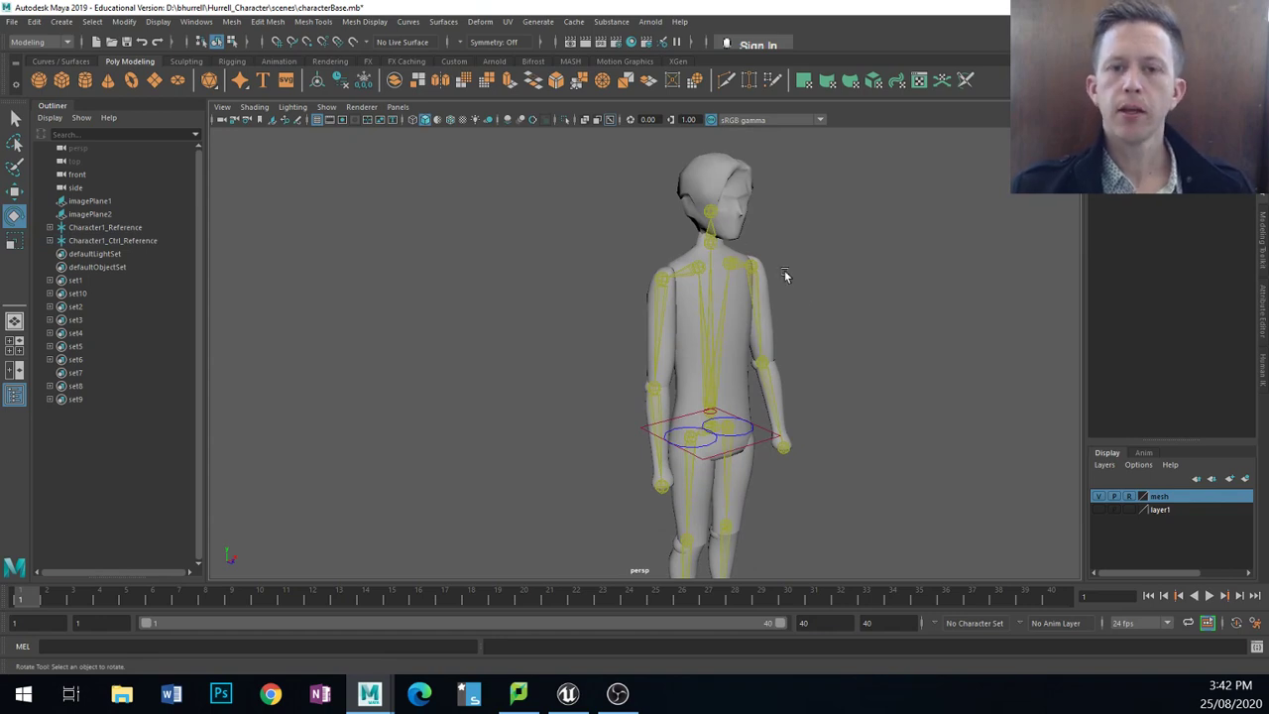
alt+drag(784, 275, 803, 318)
scroll(808, 276, up, 3)
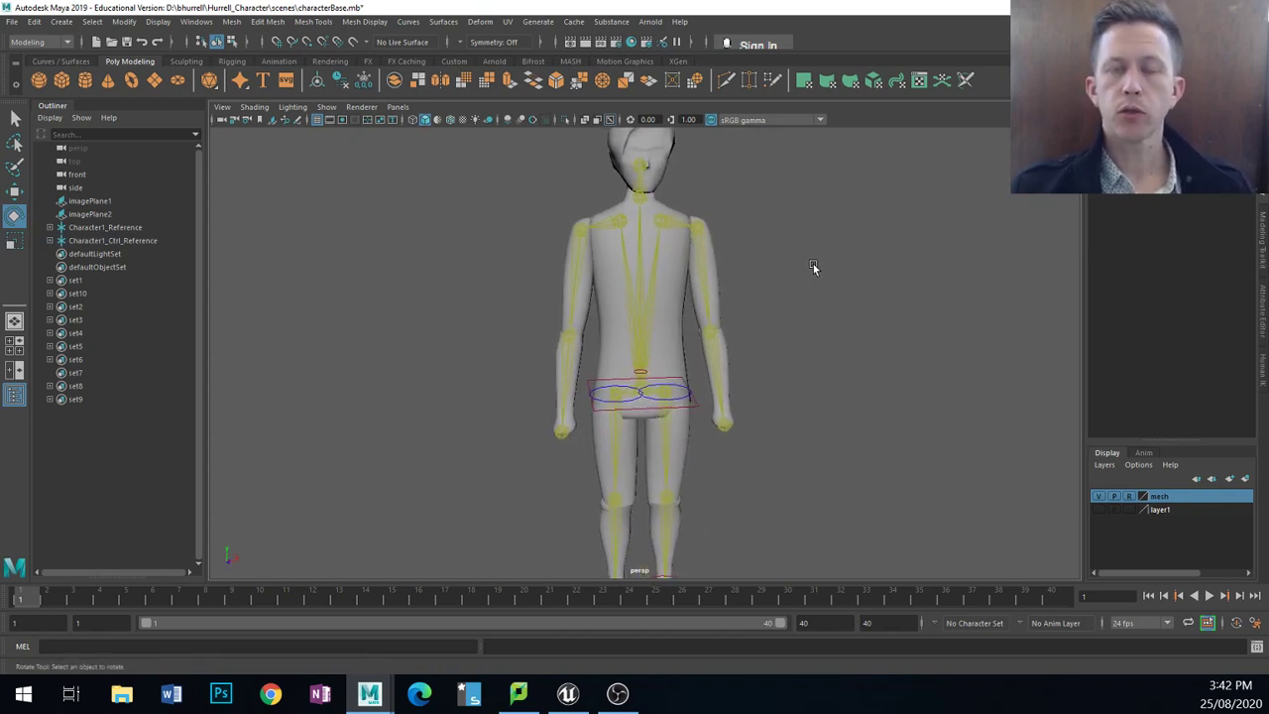
scroll(811, 266, down, 2)
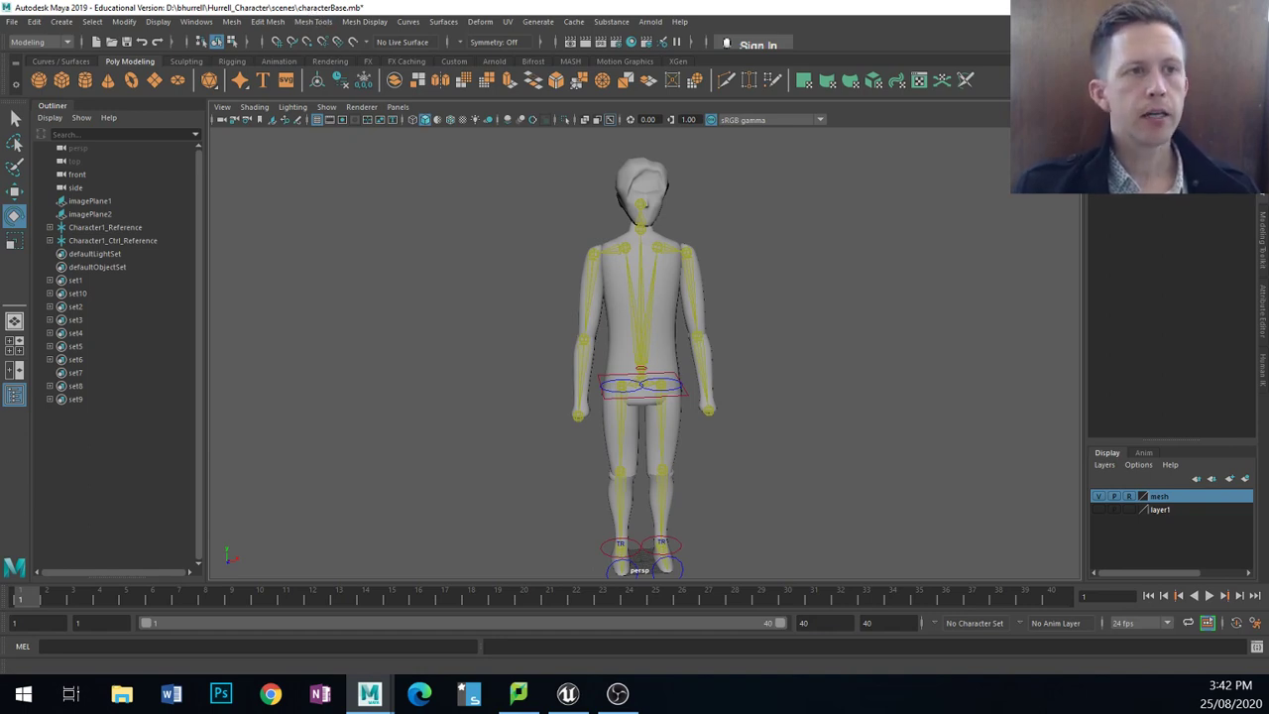
Step: Open the characterIdle.mb scene, discarding the changes to the current scene
click(13, 21)
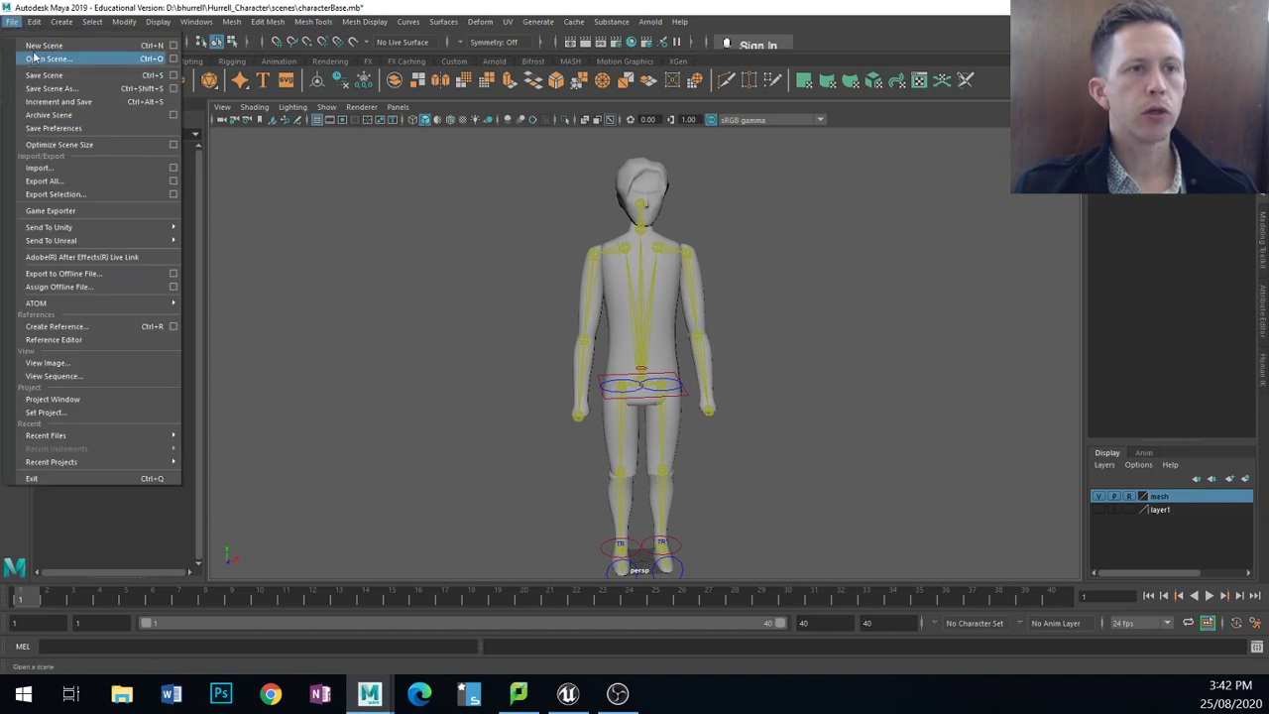
click(35, 56)
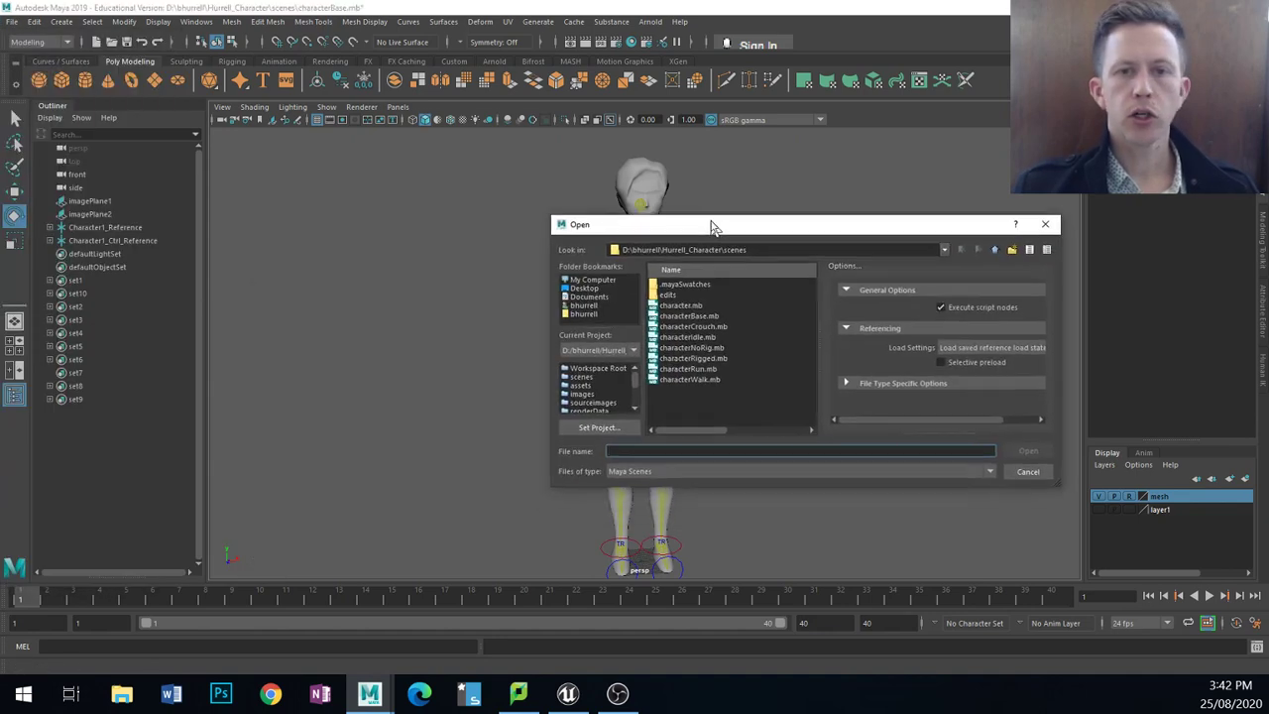
click(635, 299)
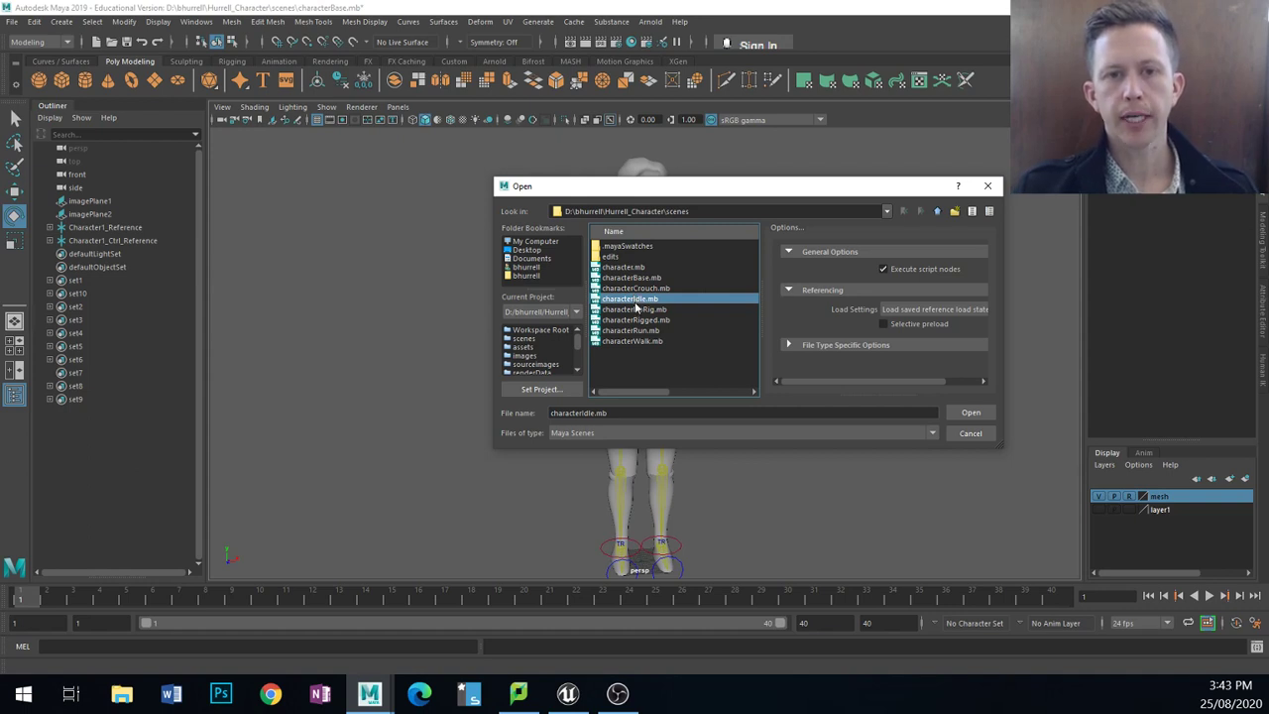
double_click(635, 300)
click(623, 347)
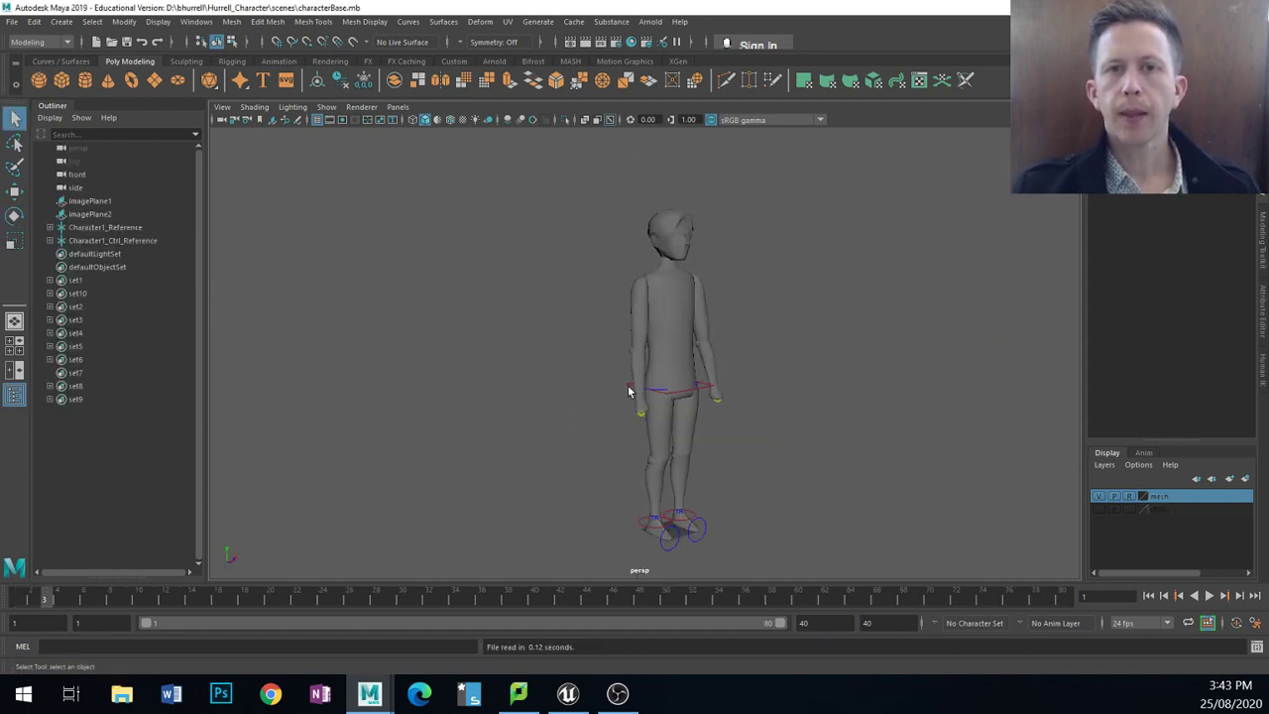
Step: Scrub the idle animation to frame 20 and save the playback speed preference as 24 fps x 1
drag(27, 601, 270, 604)
click(1255, 622)
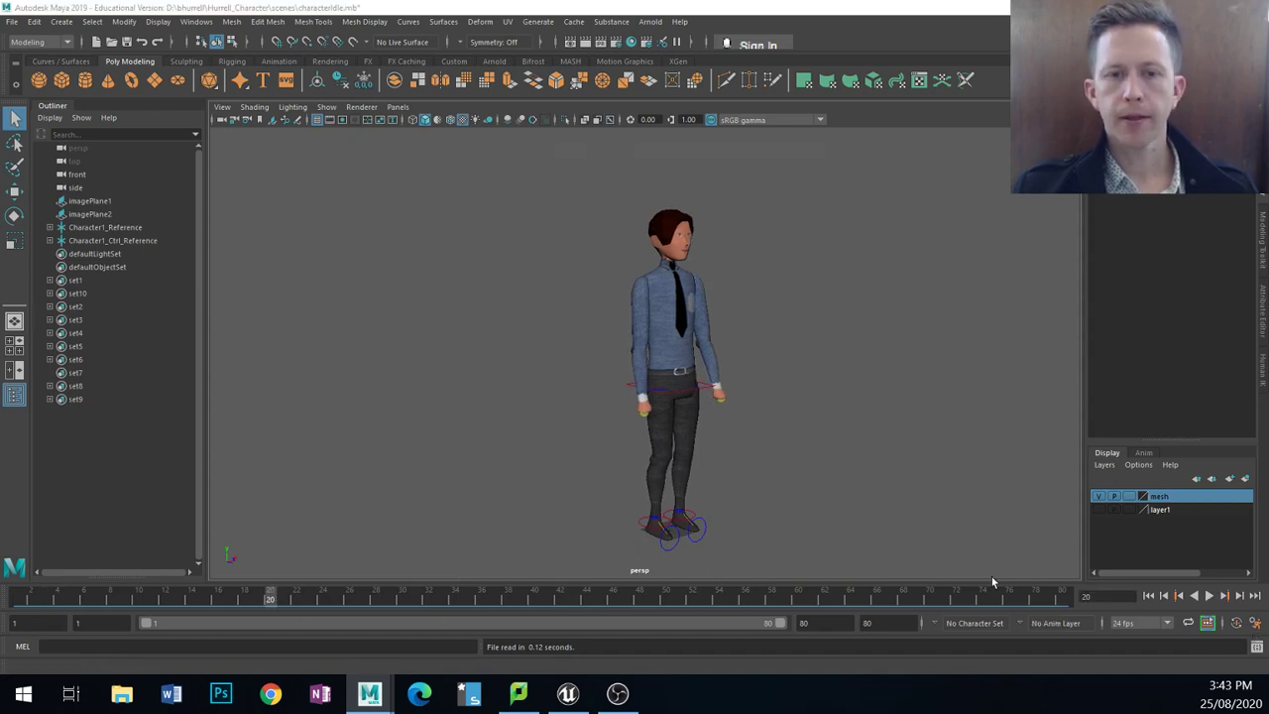
click(650, 402)
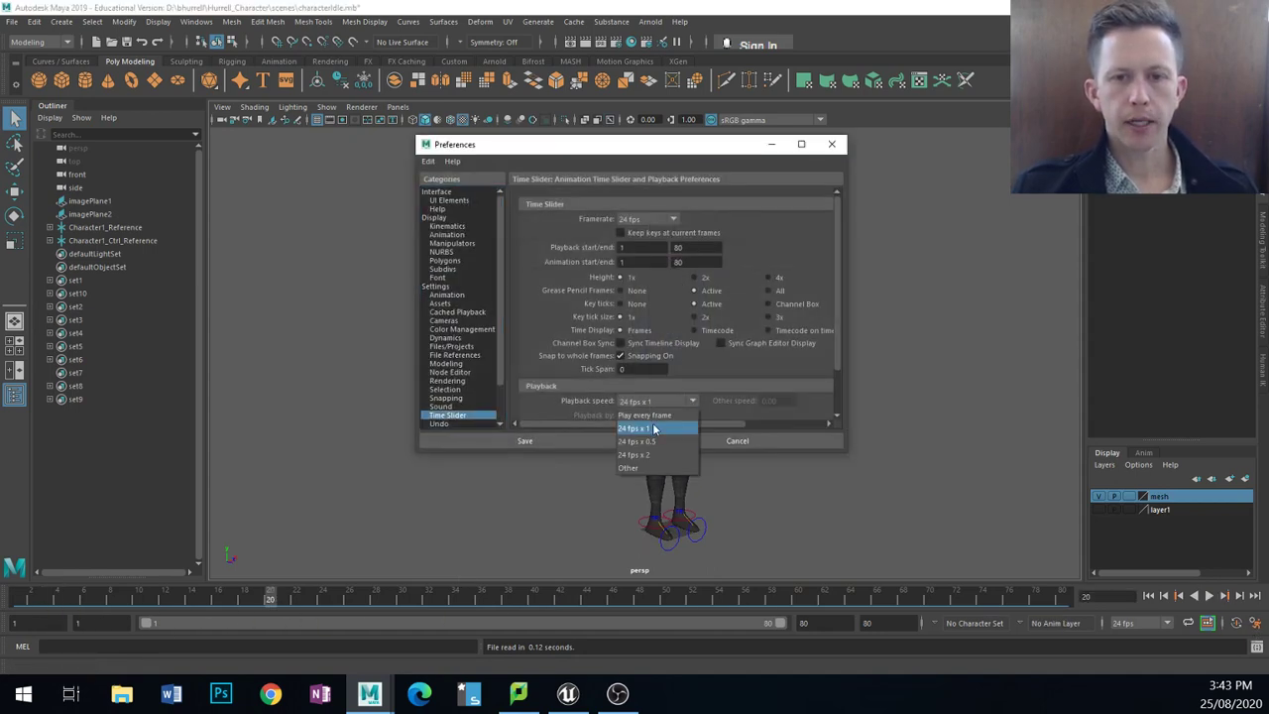
click(655, 428)
click(525, 440)
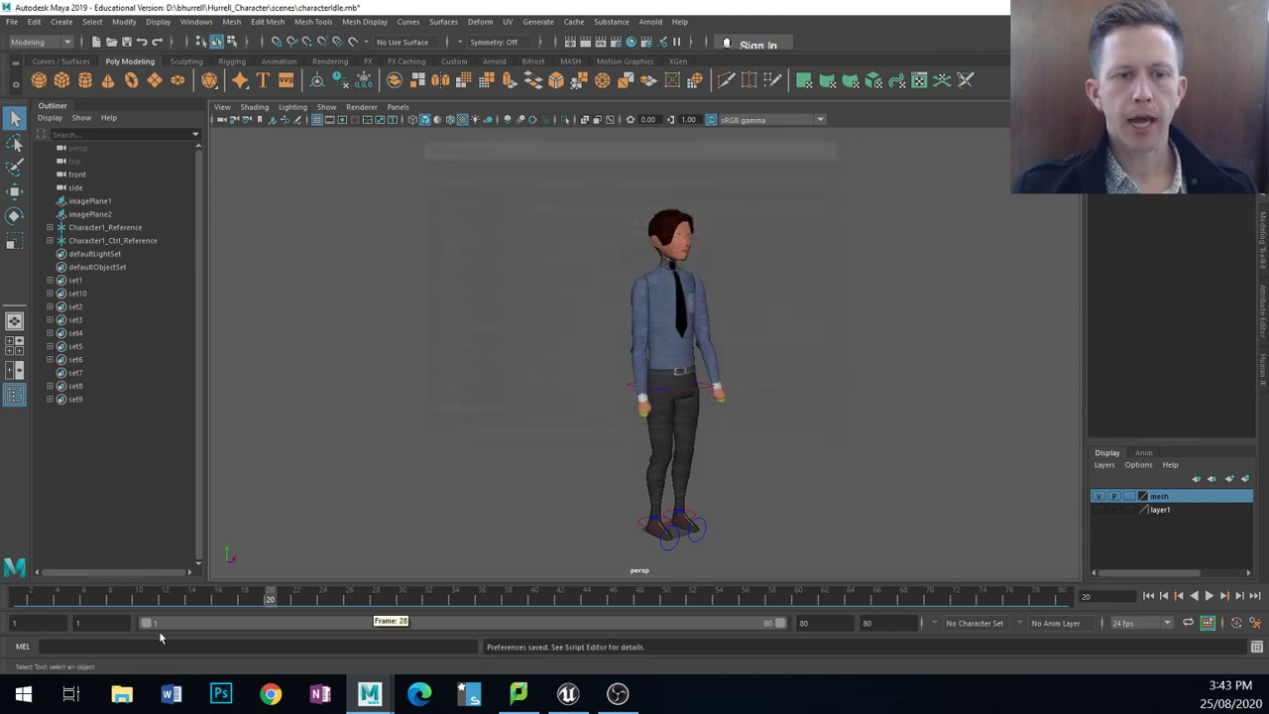
Step: Play the idle animation from frame 1 and stop the playback
click(20, 599)
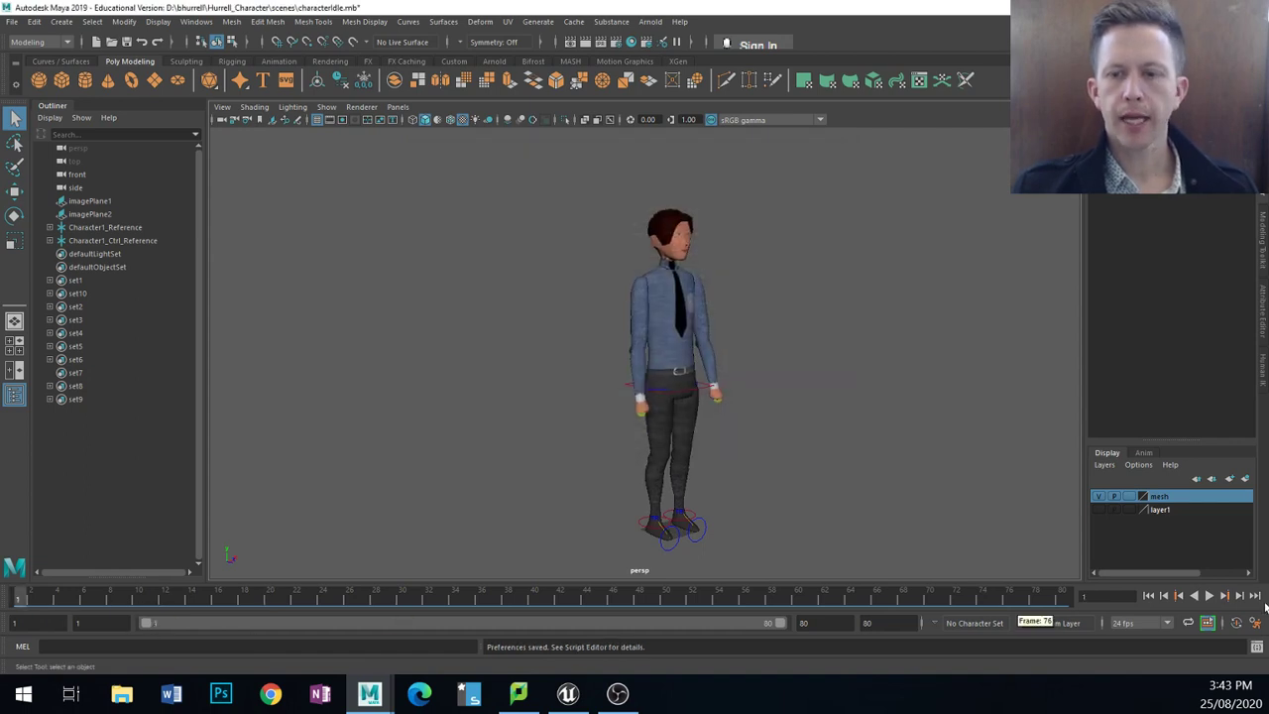
click(1209, 595)
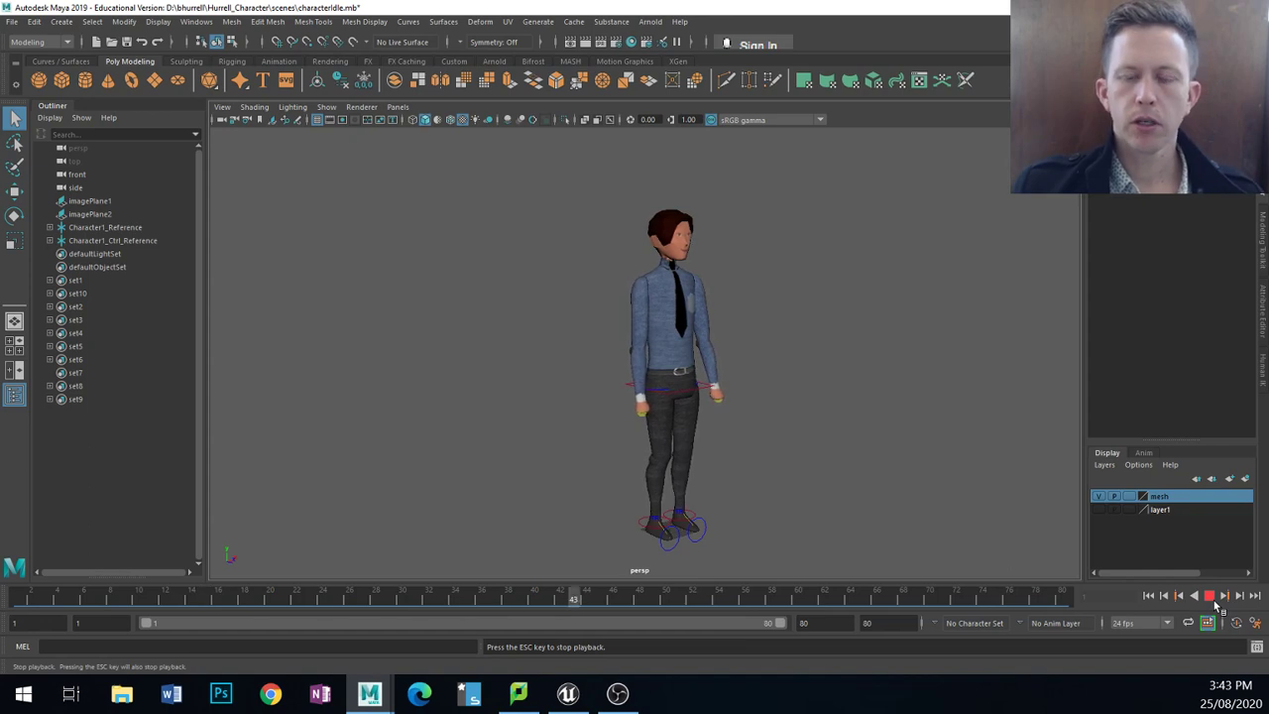
click(1213, 599)
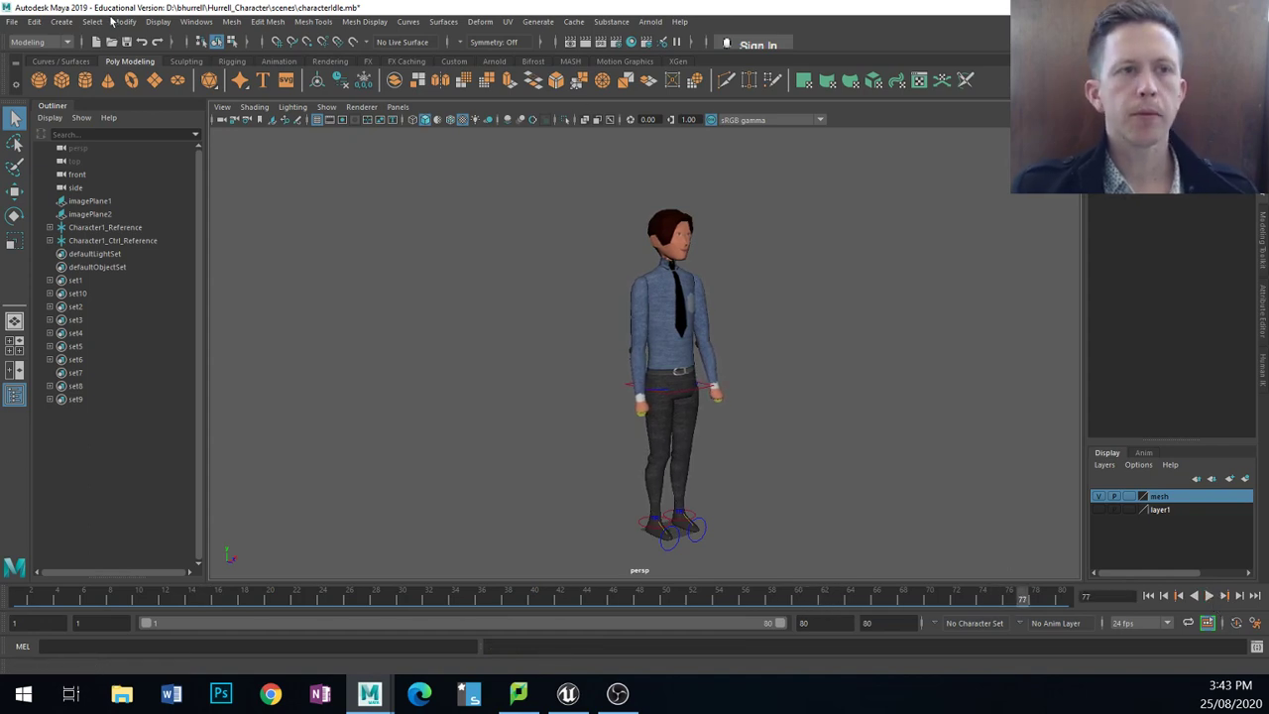
Step: Open the characterWalk.mb scene without saving the changes to characterIdle.mb
click(13, 22)
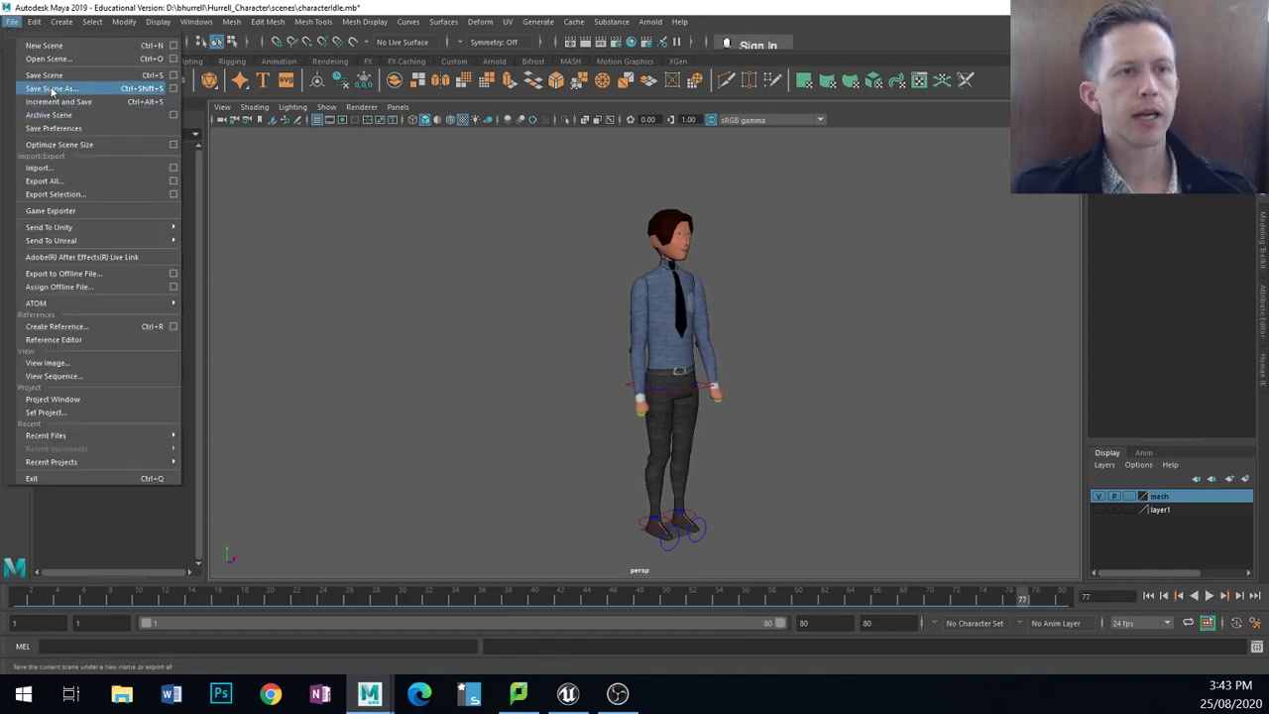
click(315, 20)
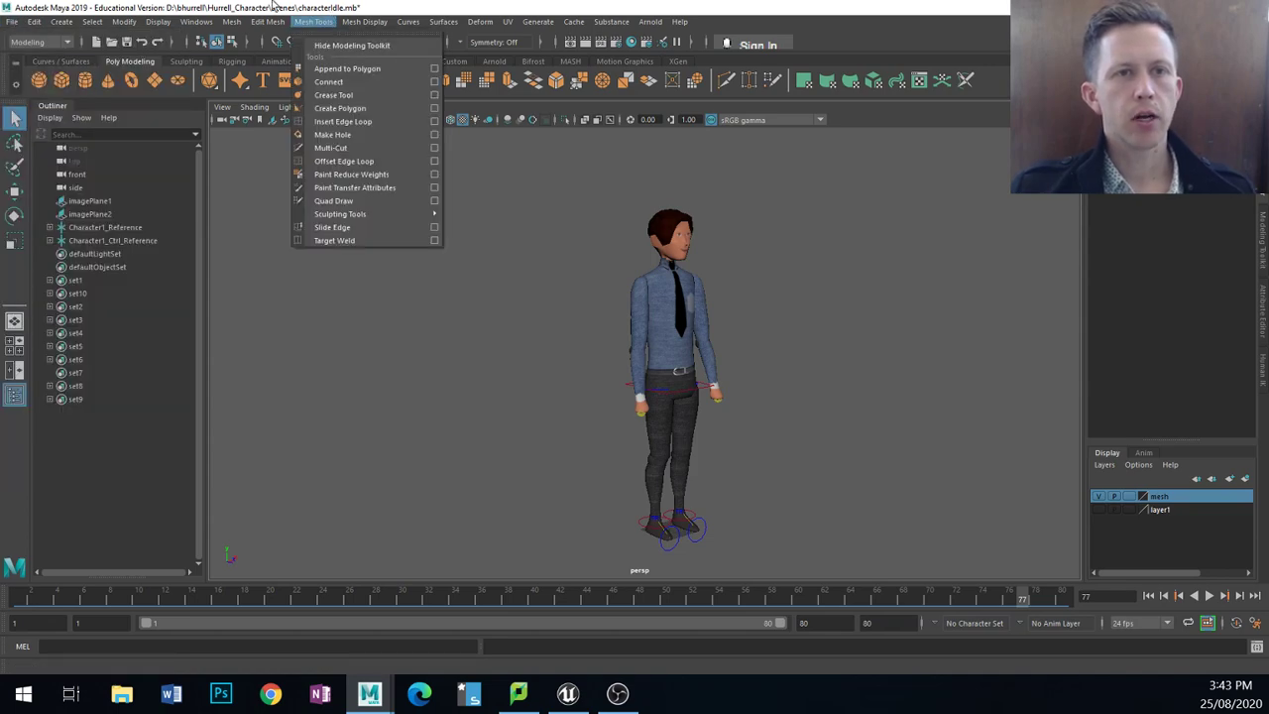
click(12, 22)
click(48, 57)
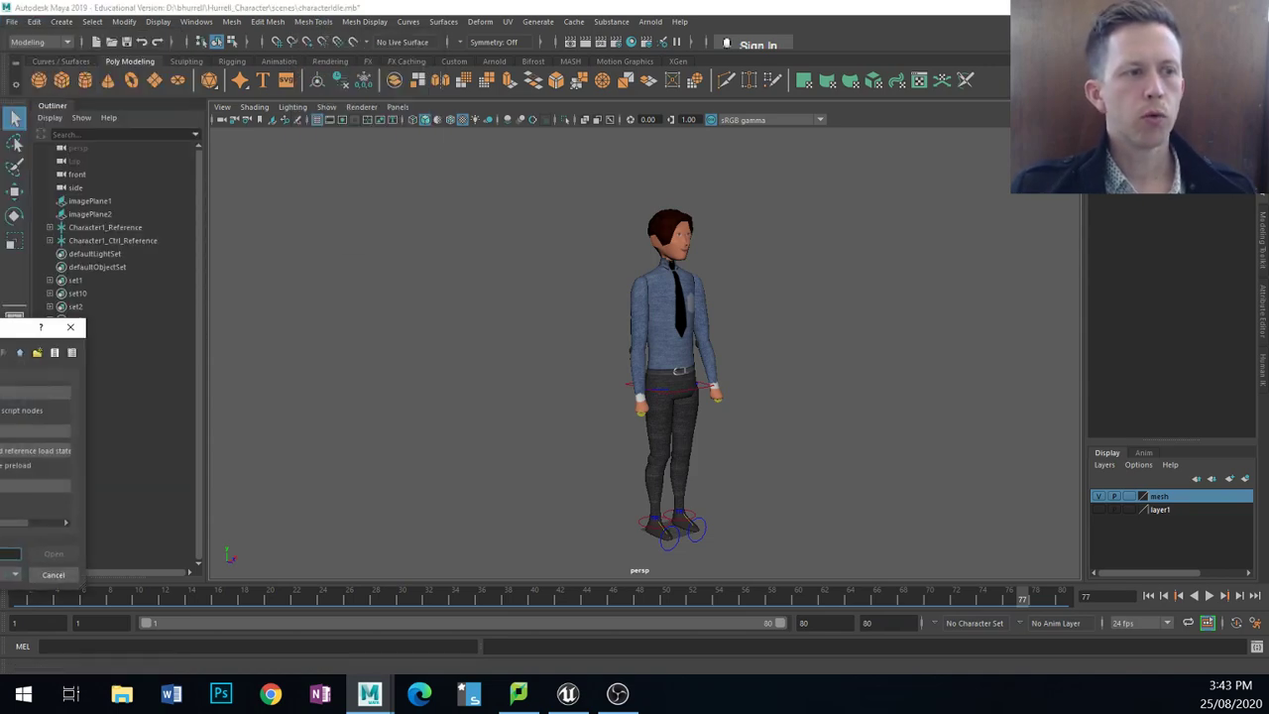
drag(0, 331, 680, 174)
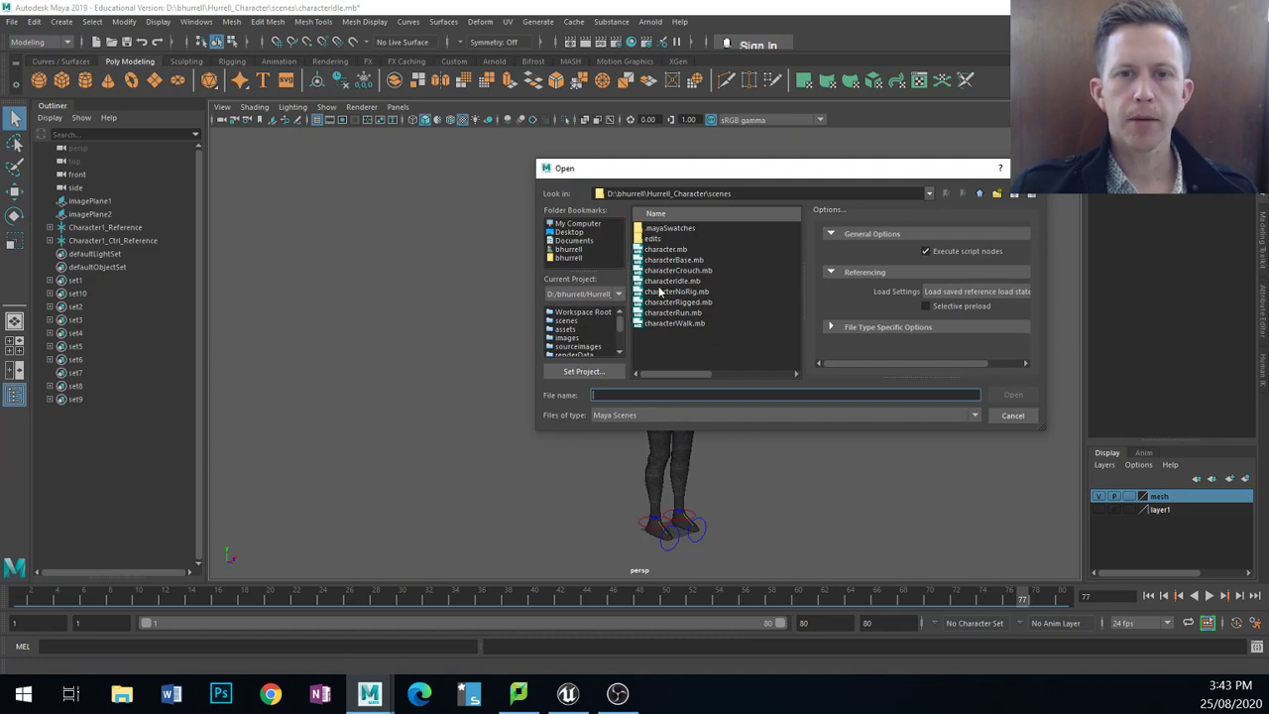
double_click(674, 323)
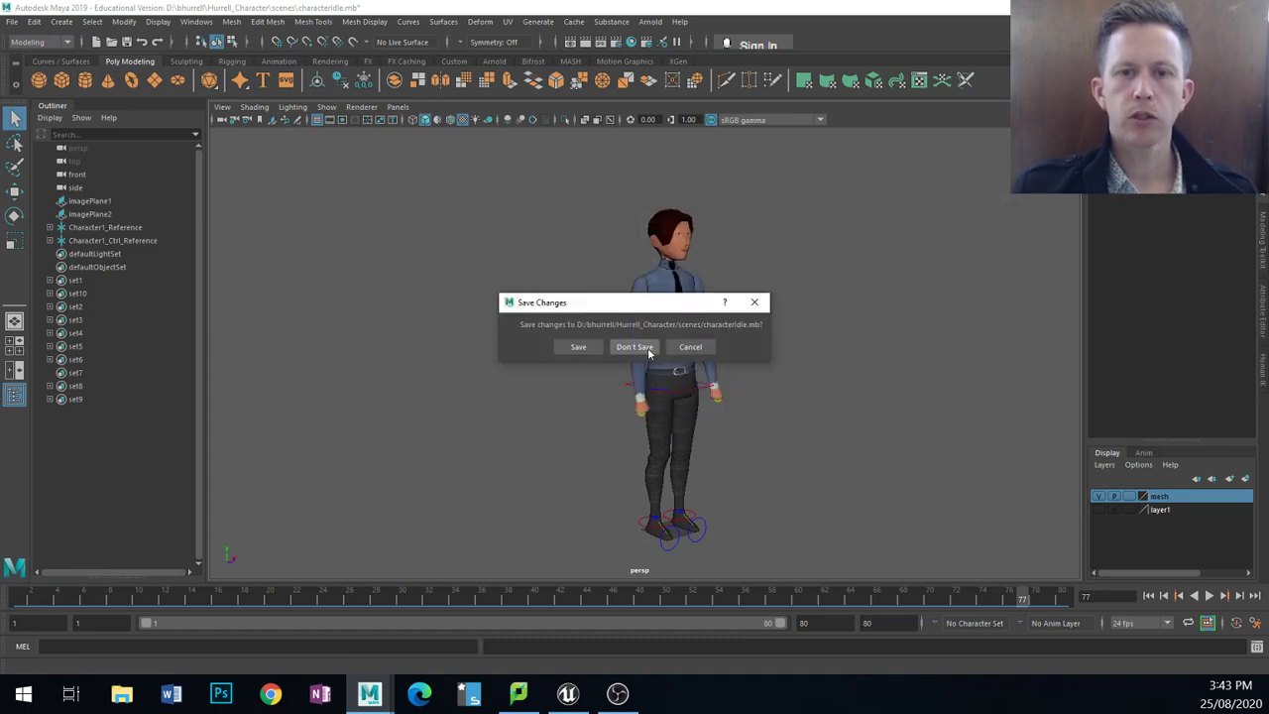
click(637, 345)
Step: Switch to a full-size side view and select the walk cycle reference image plane, imagePlane3
alt+drag(662, 348, 796, 331)
key(space)
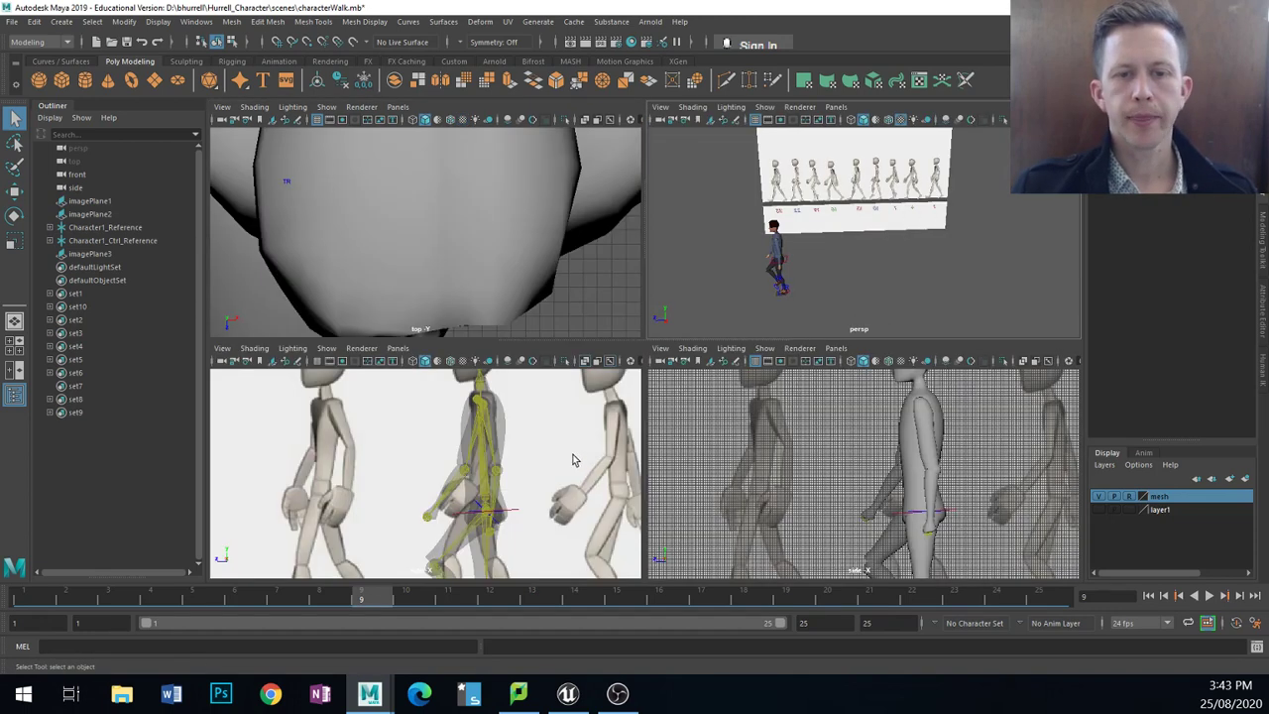
key(space)
scroll(754, 416, down, 8)
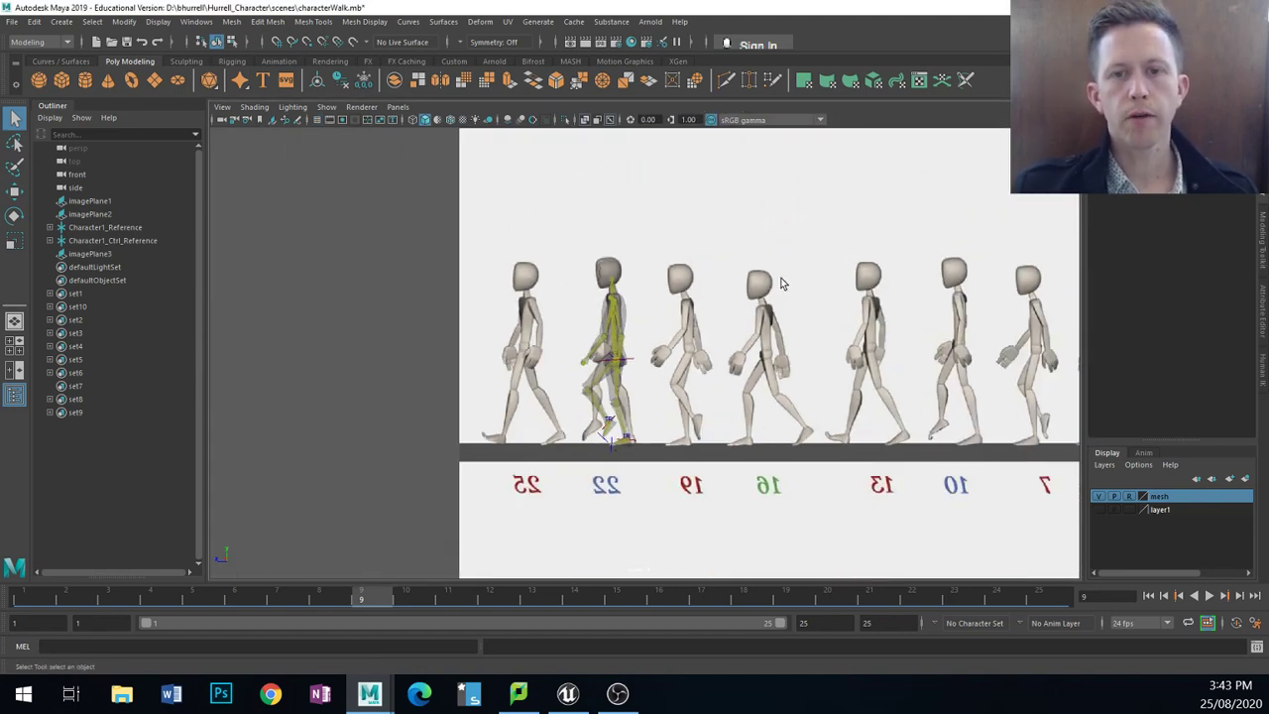
click(913, 285)
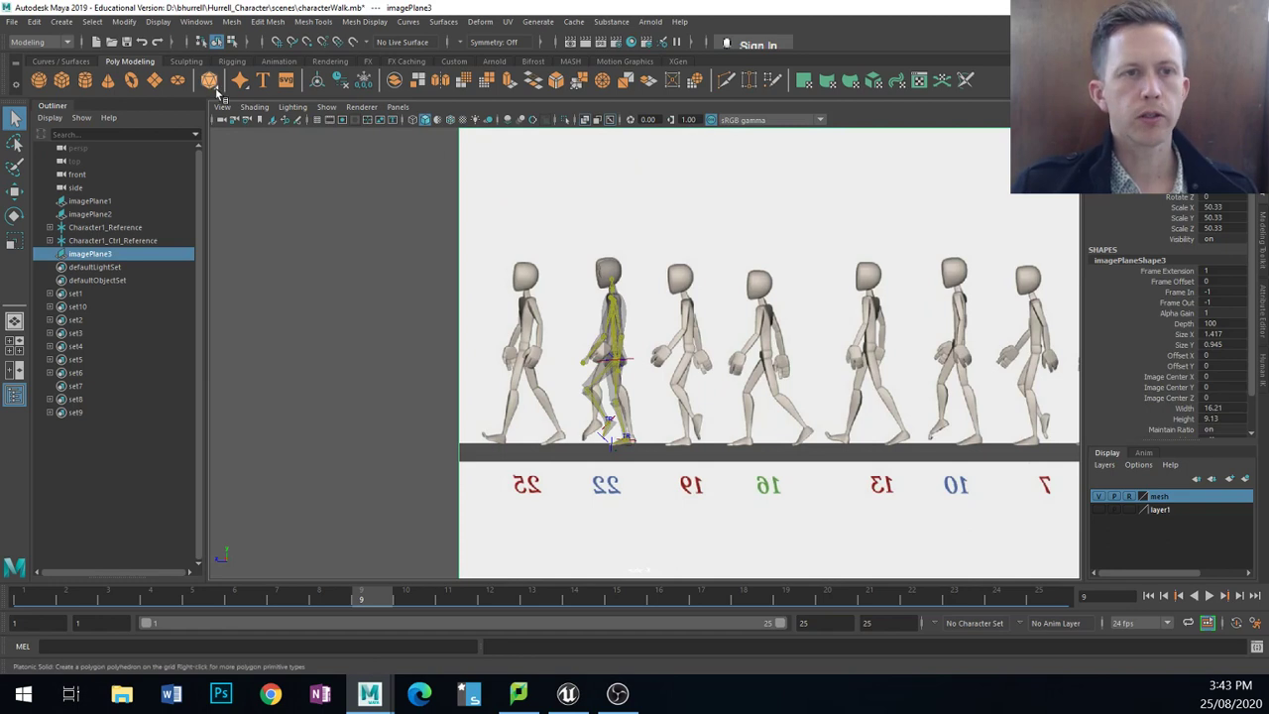
Step: Look through the source images offered for import as an image plane, and cancel without importing one
click(253, 107)
mouse_move(222, 107)
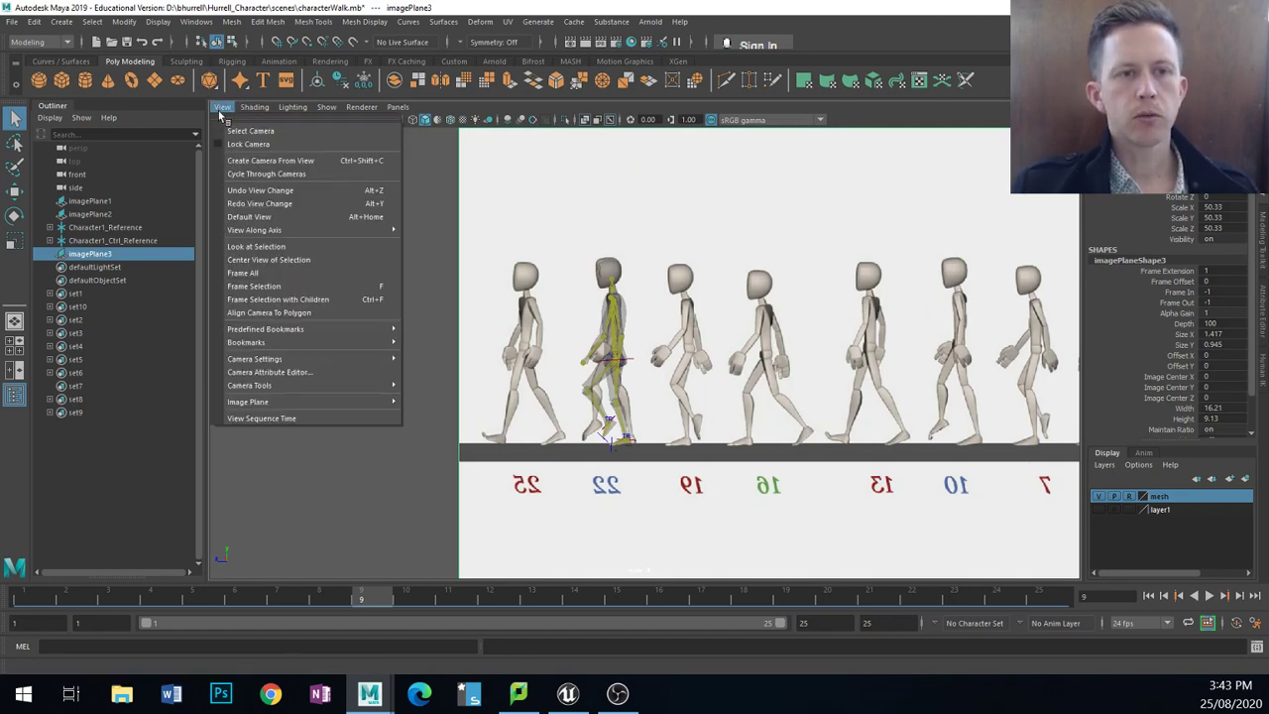
mouse_move(276, 405)
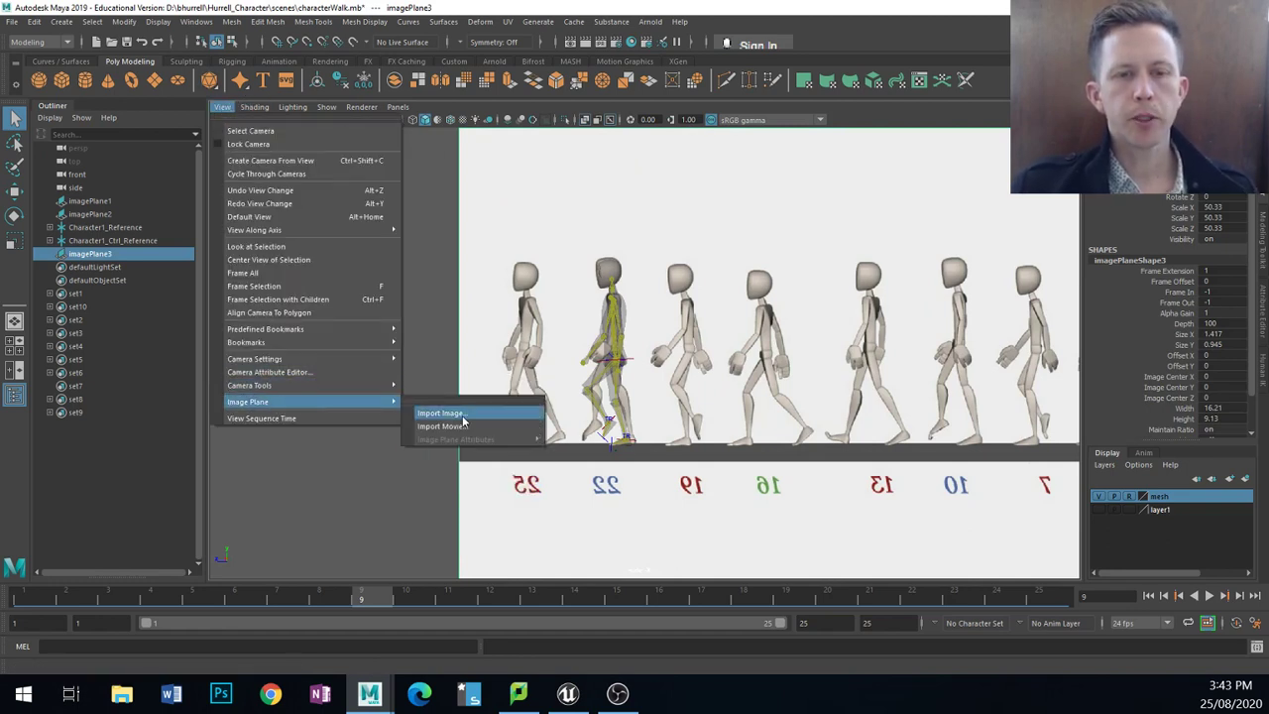
click(437, 411)
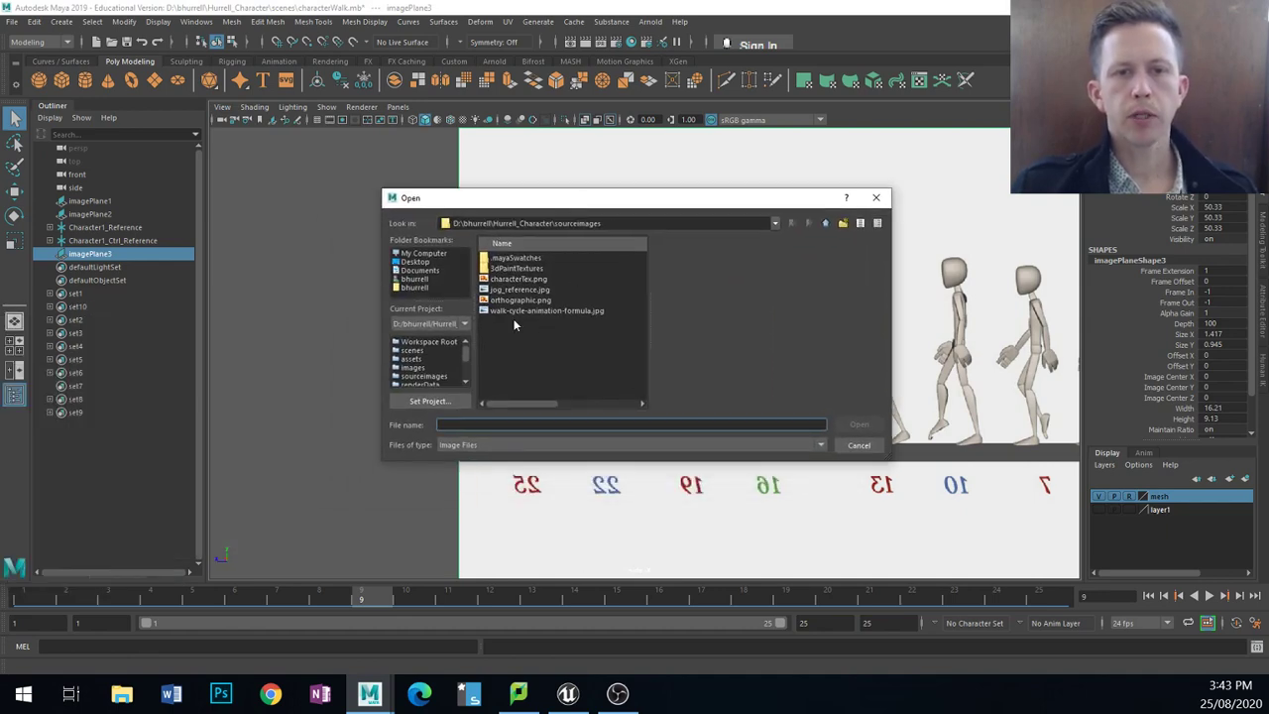
click(877, 198)
Step: At frame 1, move the walk cycle reference image horizontally so its pose 1 lines up with the character
scroll(876, 227, down, 3)
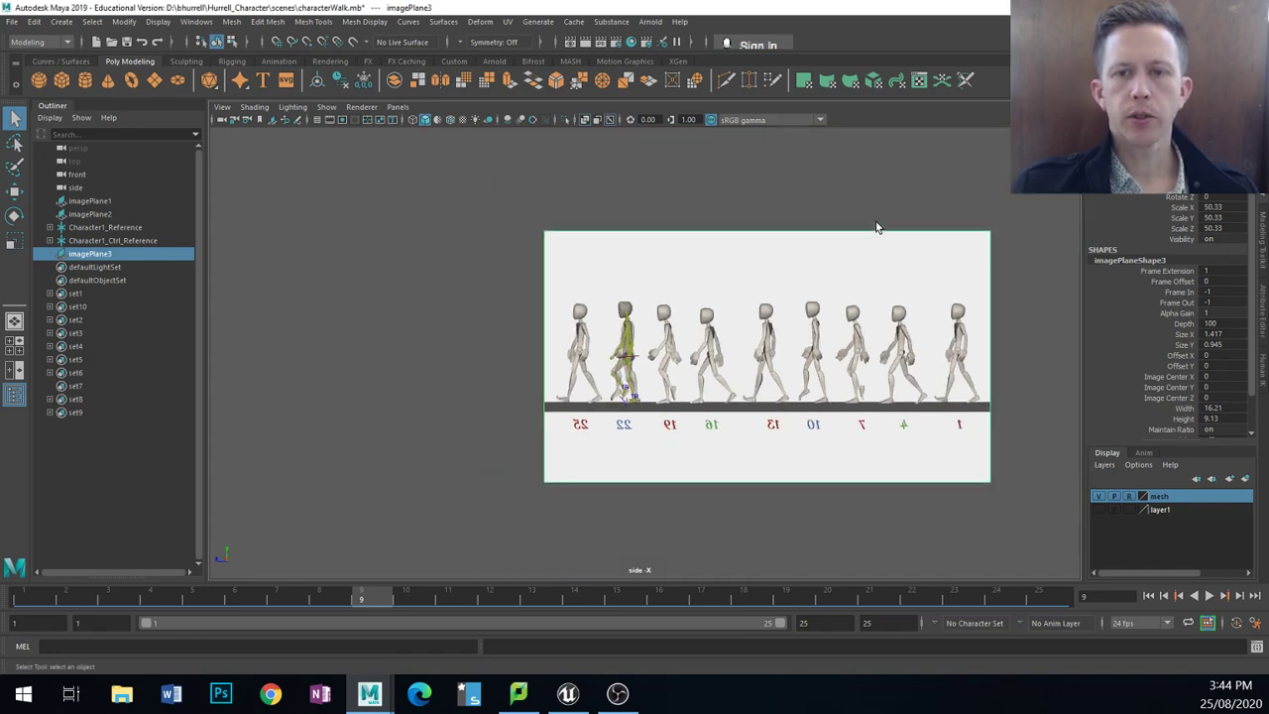
scroll(738, 383, up, 2)
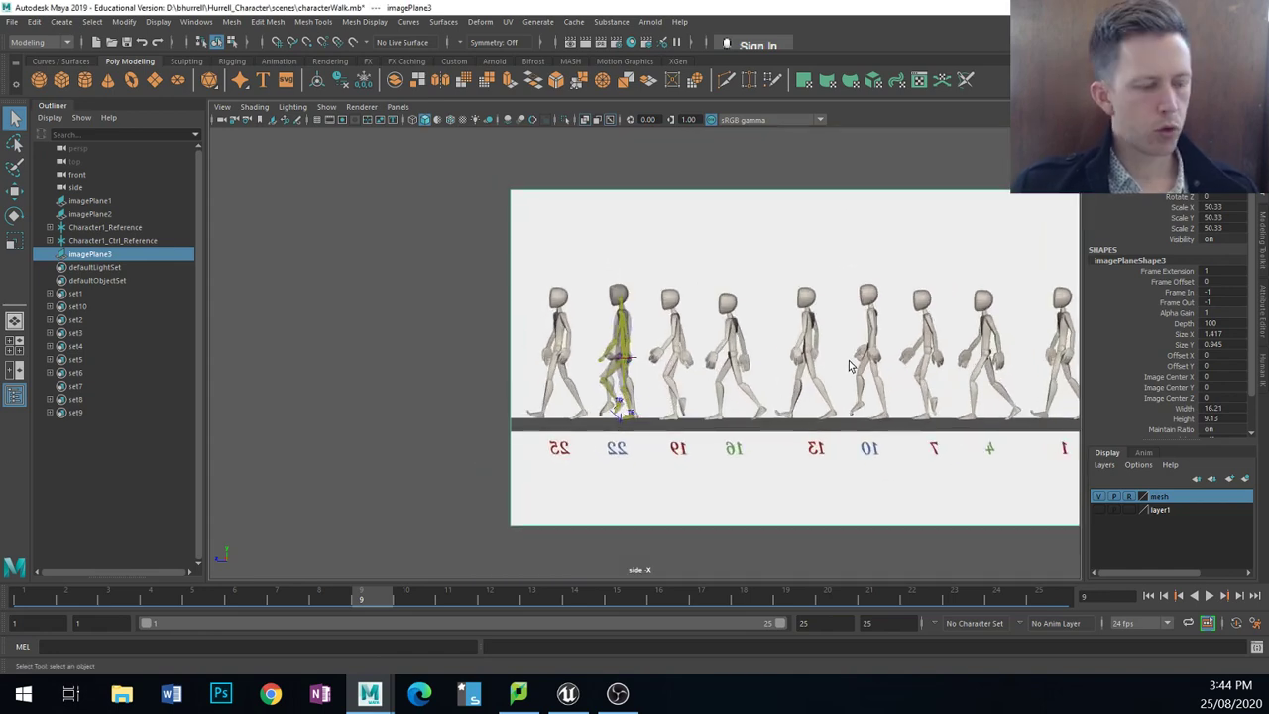
key(w)
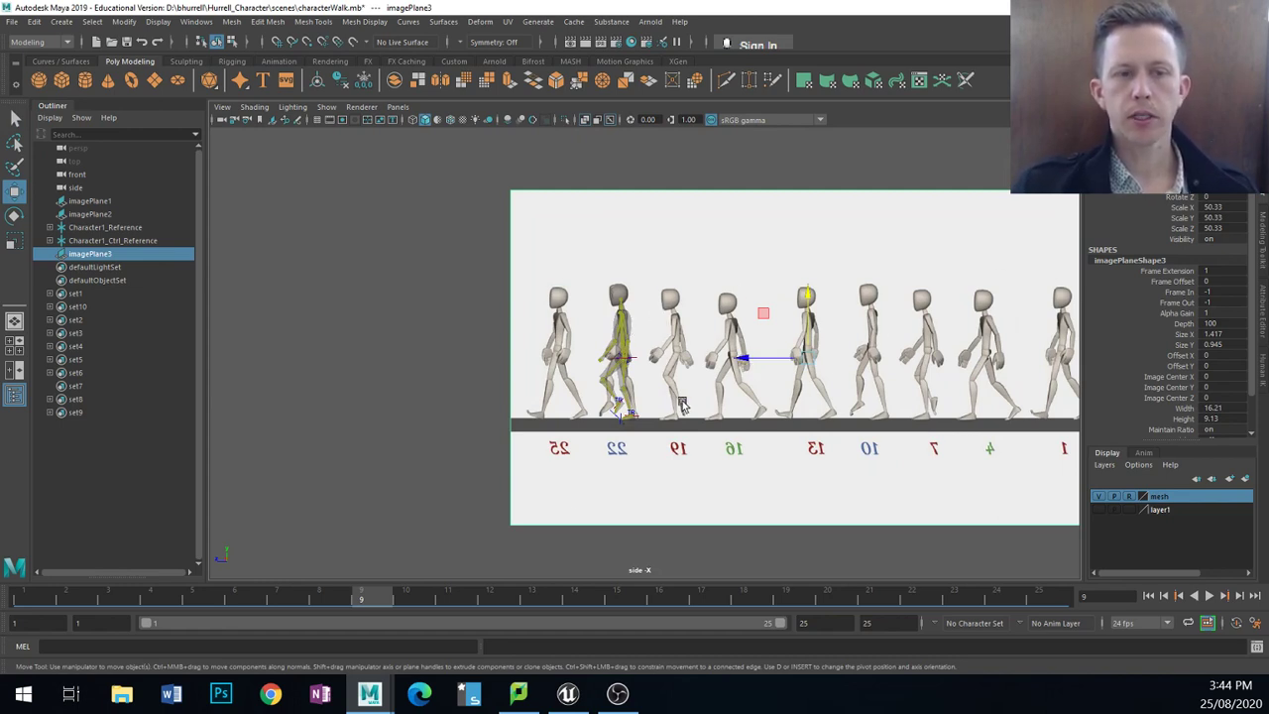
click(30, 597)
drag(743, 357, 305, 354)
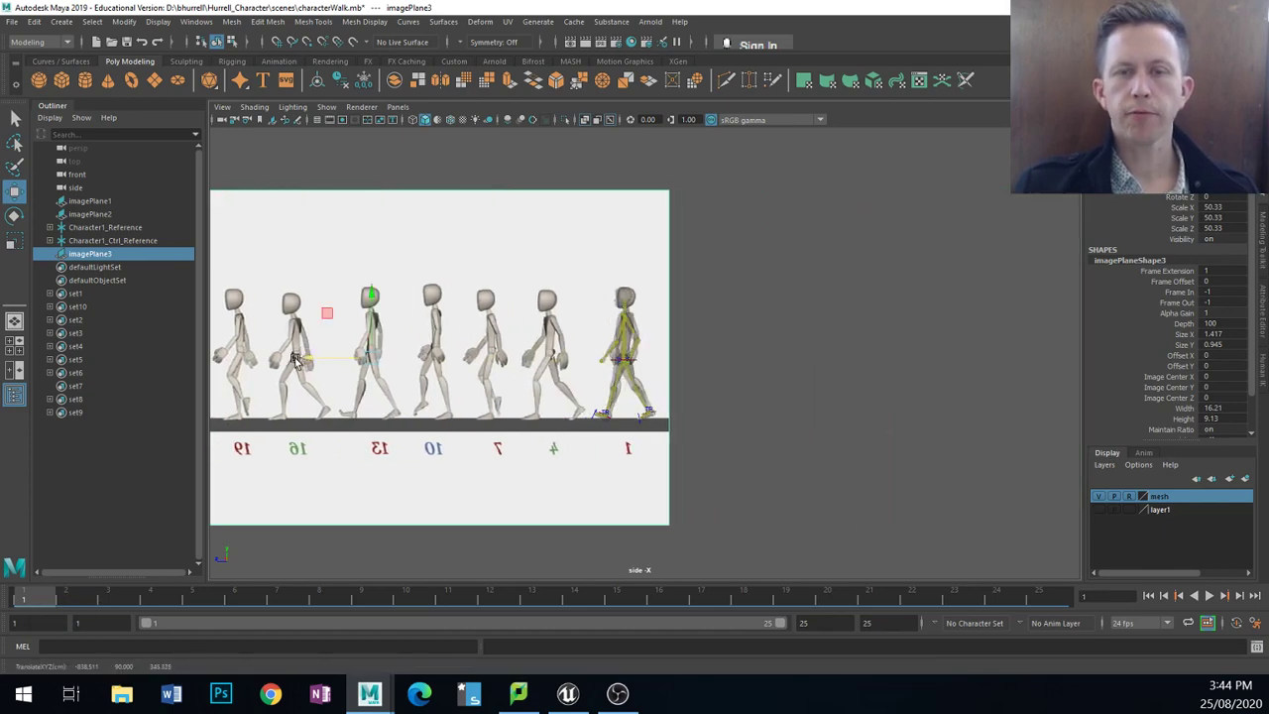
Step: Select the character's right ankle effector at frame 1 in the full-size side view to show its keyframes
key(space)
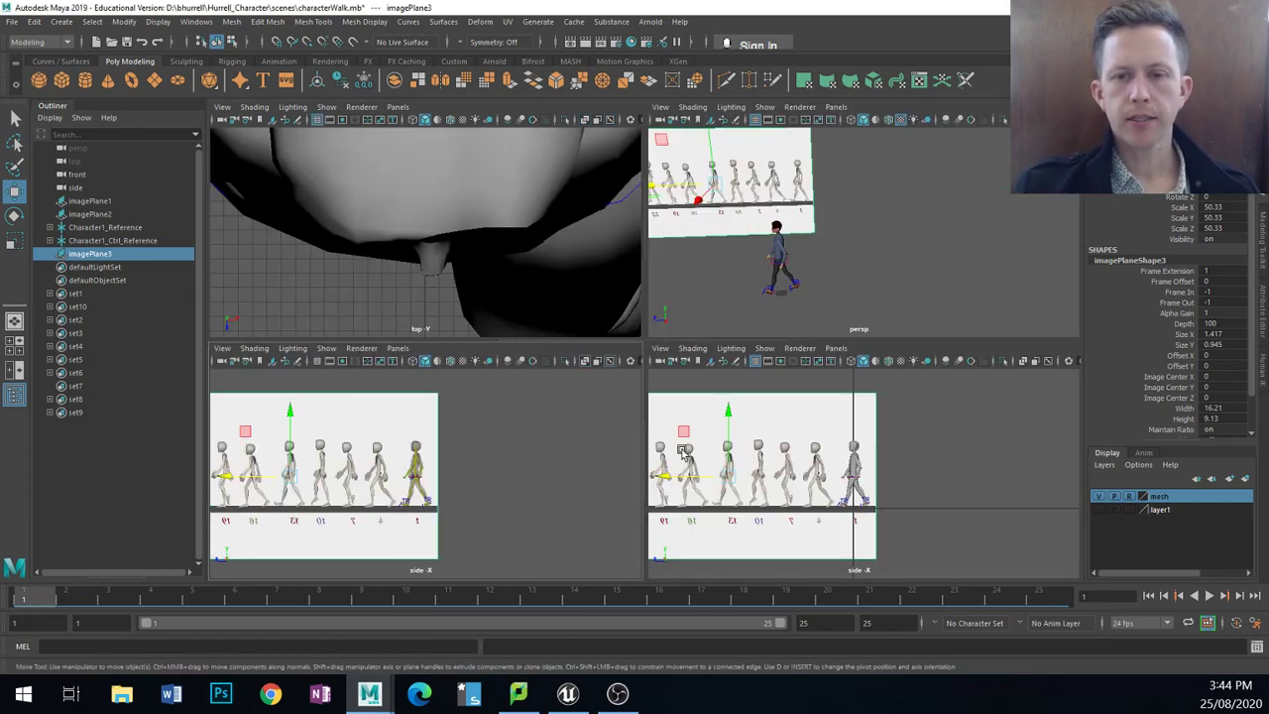
key(space)
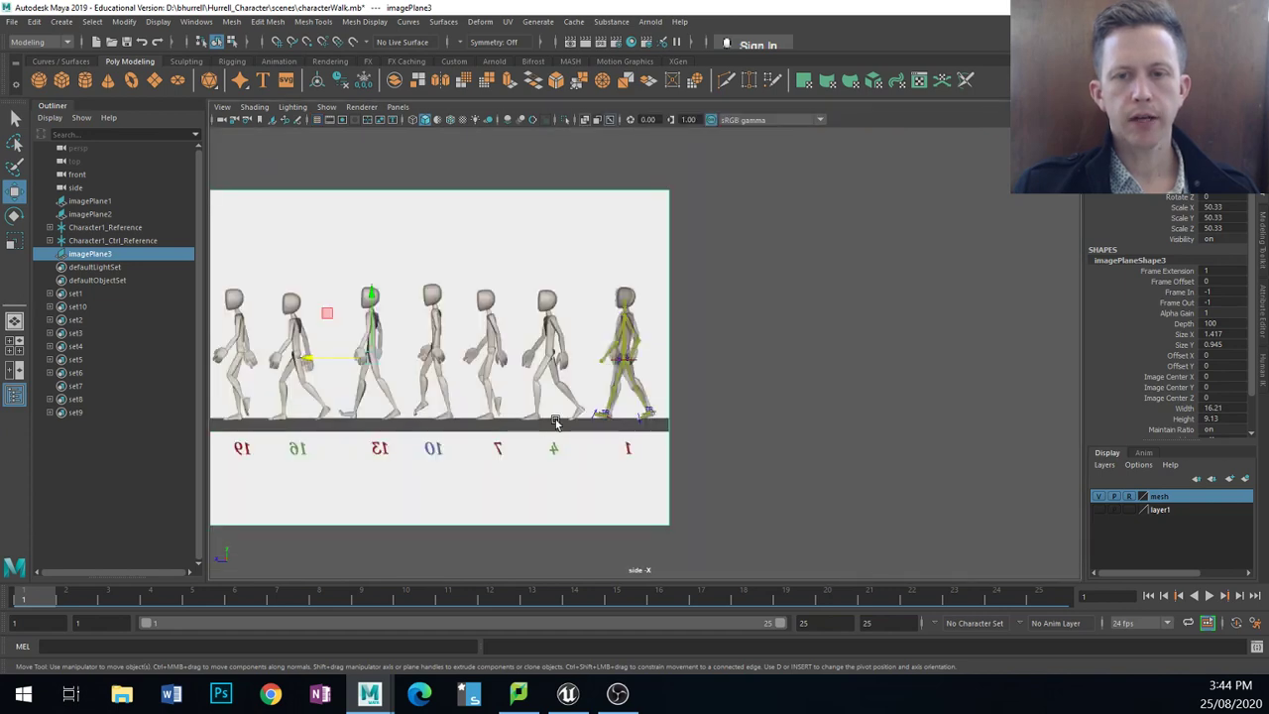
scroll(617, 388, up, 4)
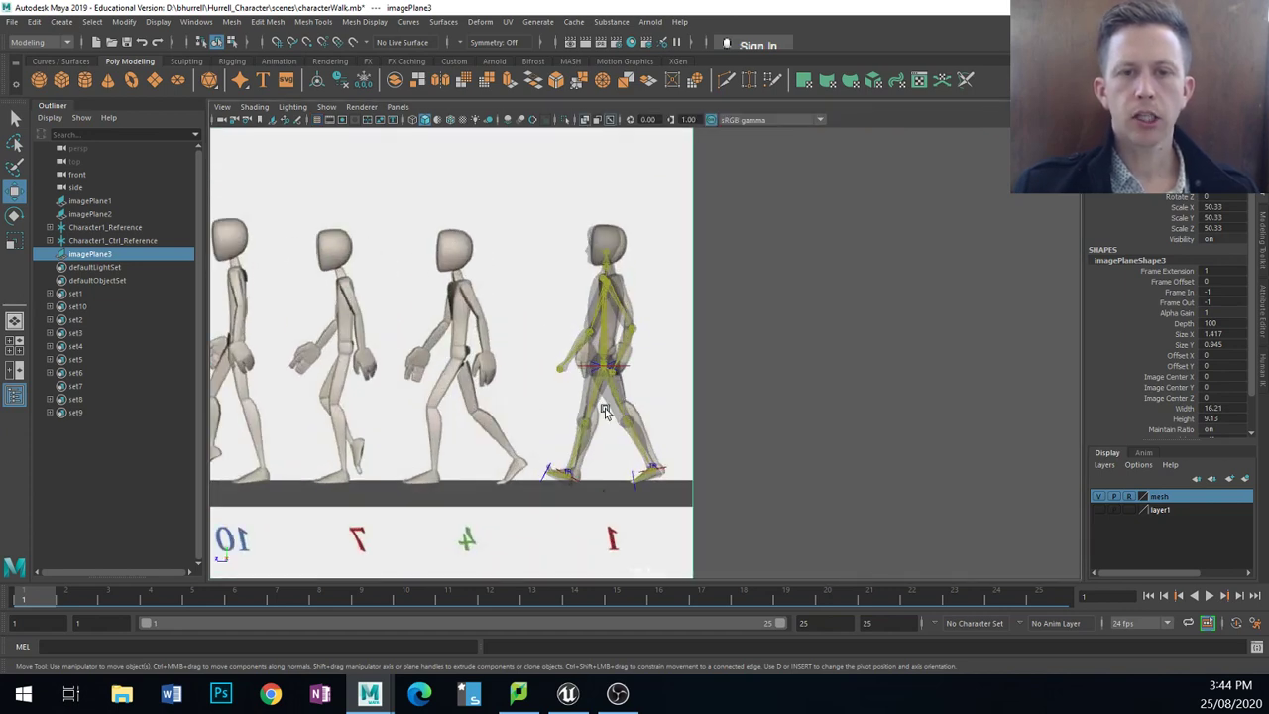
click(646, 472)
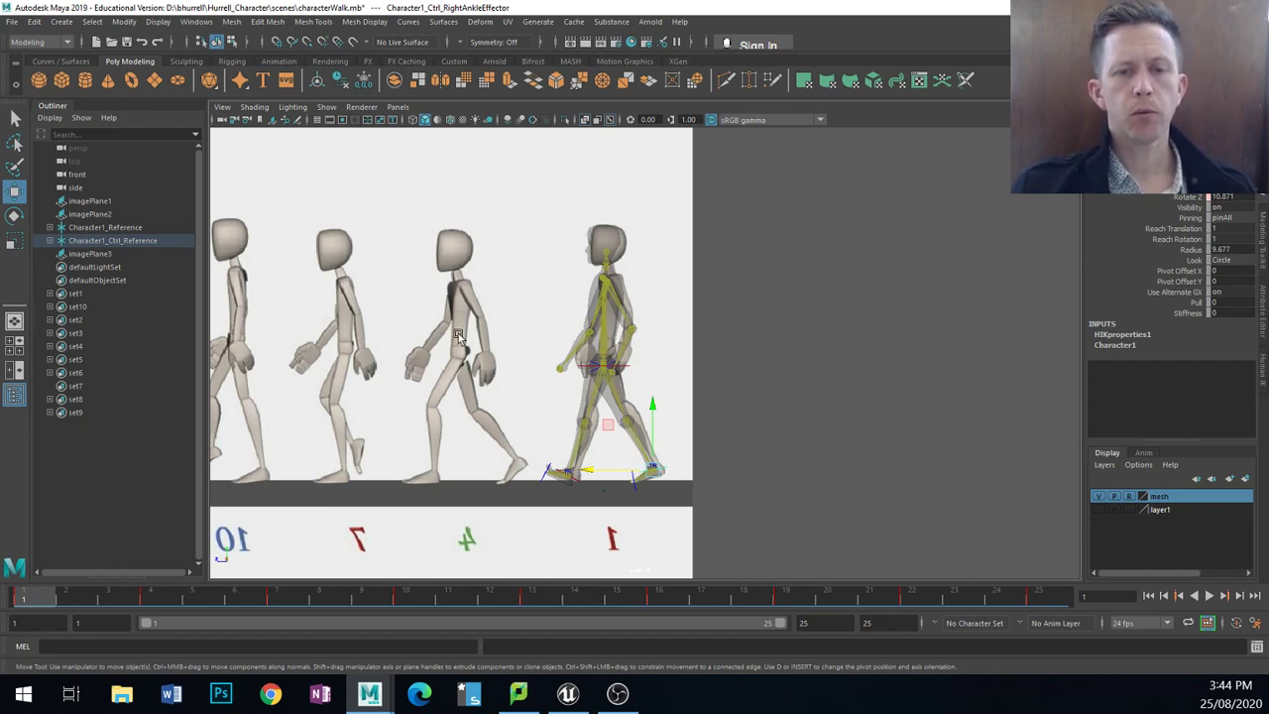
Step: Scrub the timeline from frame 1 to frame 25, and play the walk animation briefly before stopping it
alt+middle_drag(458, 341, 758, 343)
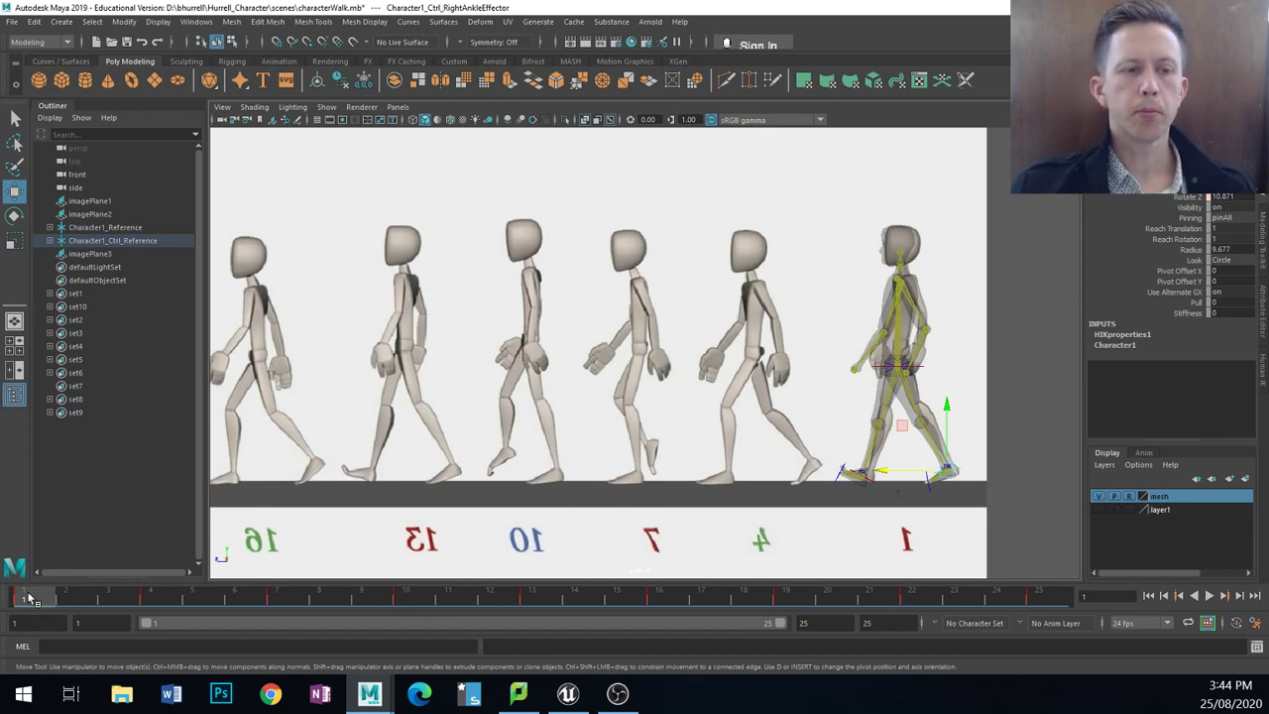
drag(30, 599, 1038, 599)
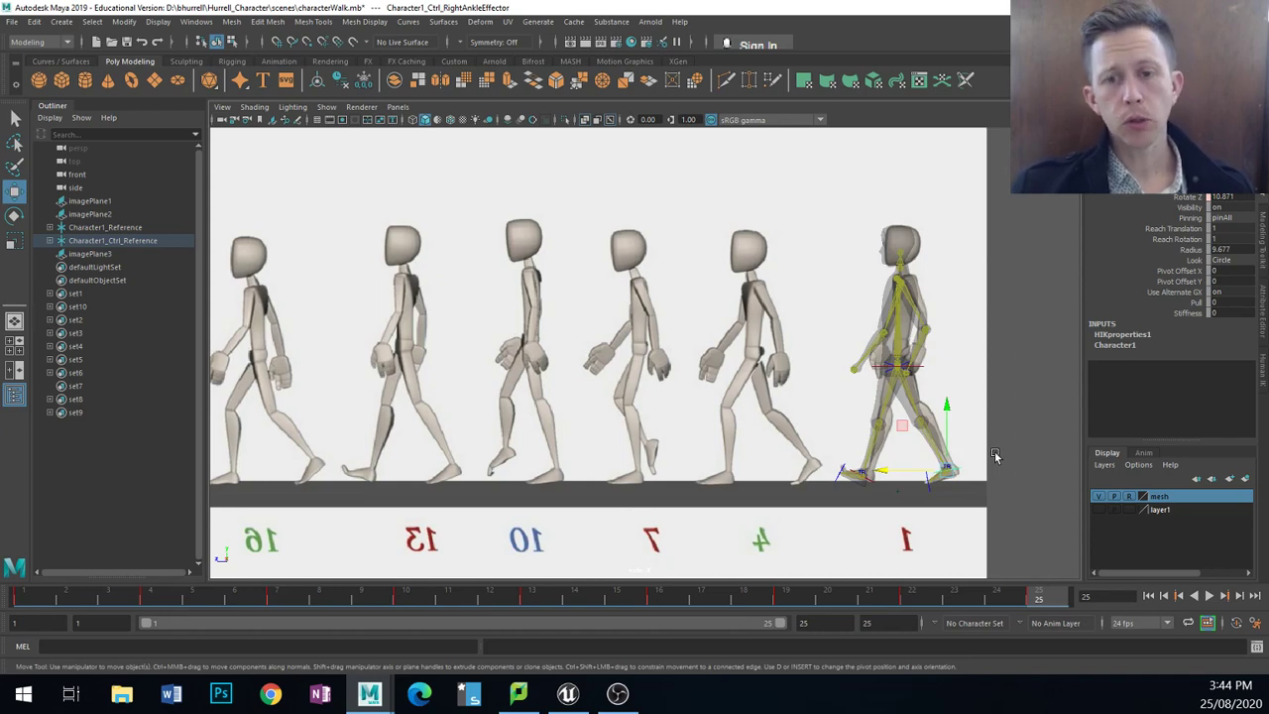
click(1209, 596)
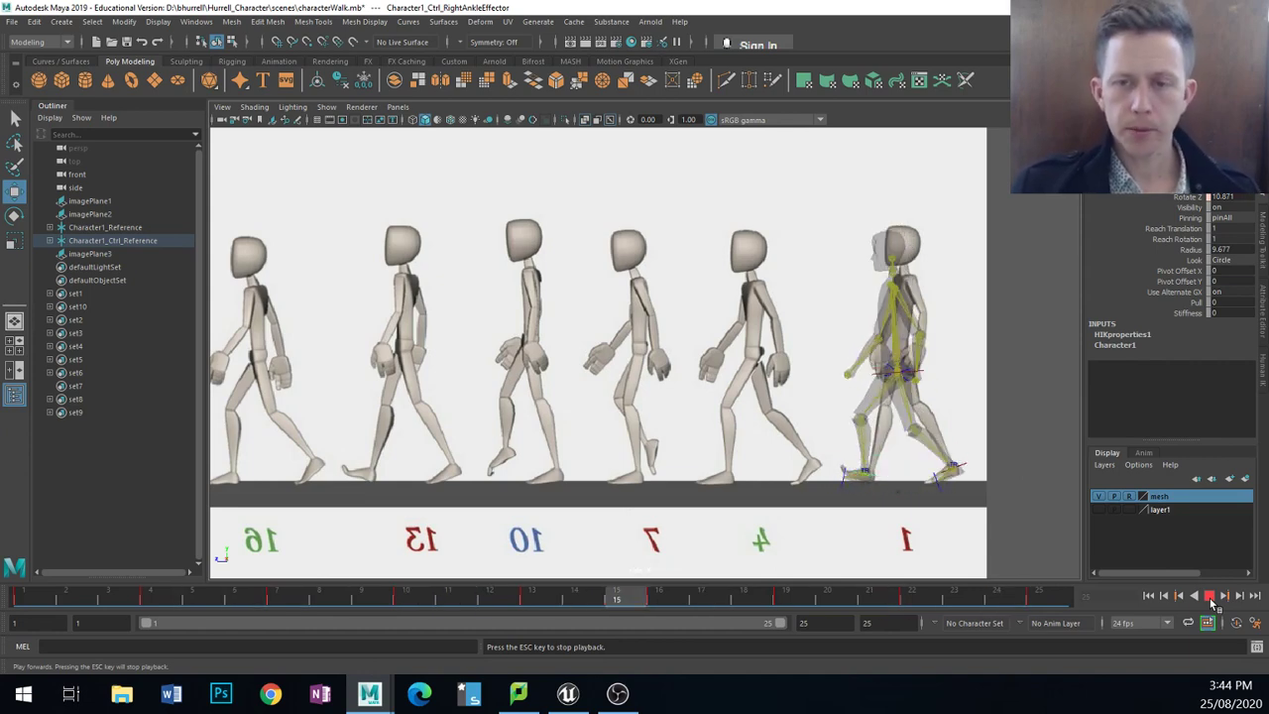
click(1209, 595)
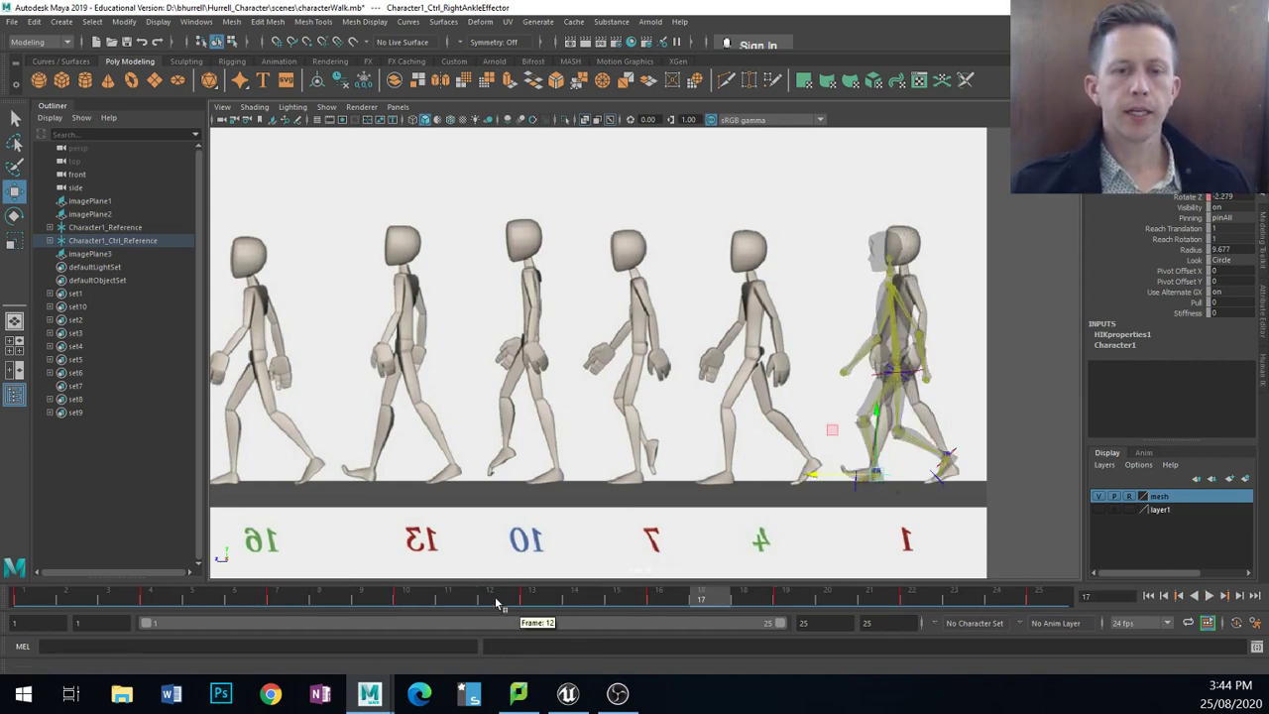
Step: At frame 13, move the walk cycle reference image horizontally so its pose 13 lines up with the character
drag(495, 602, 538, 642)
scroll(534, 396, down, 1)
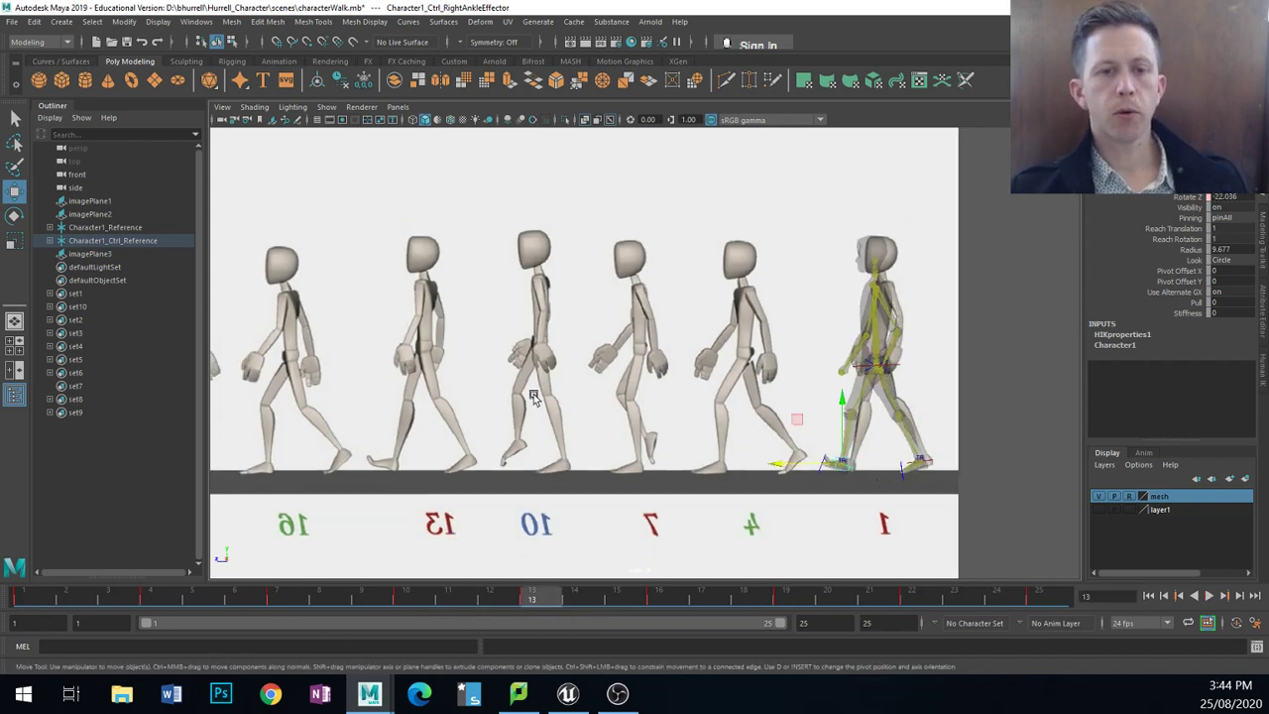
scroll(533, 396, down, 2)
click(474, 390)
drag(411, 363, 759, 374)
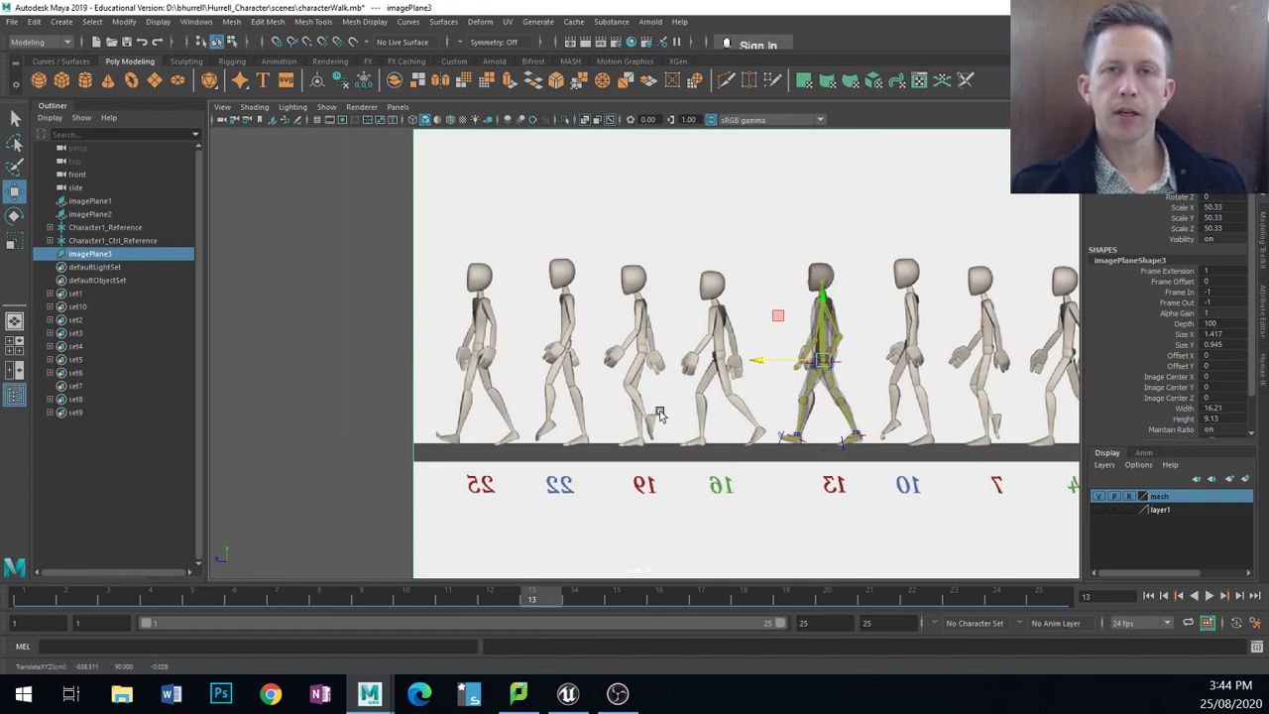
scroll(763, 403, down, 2)
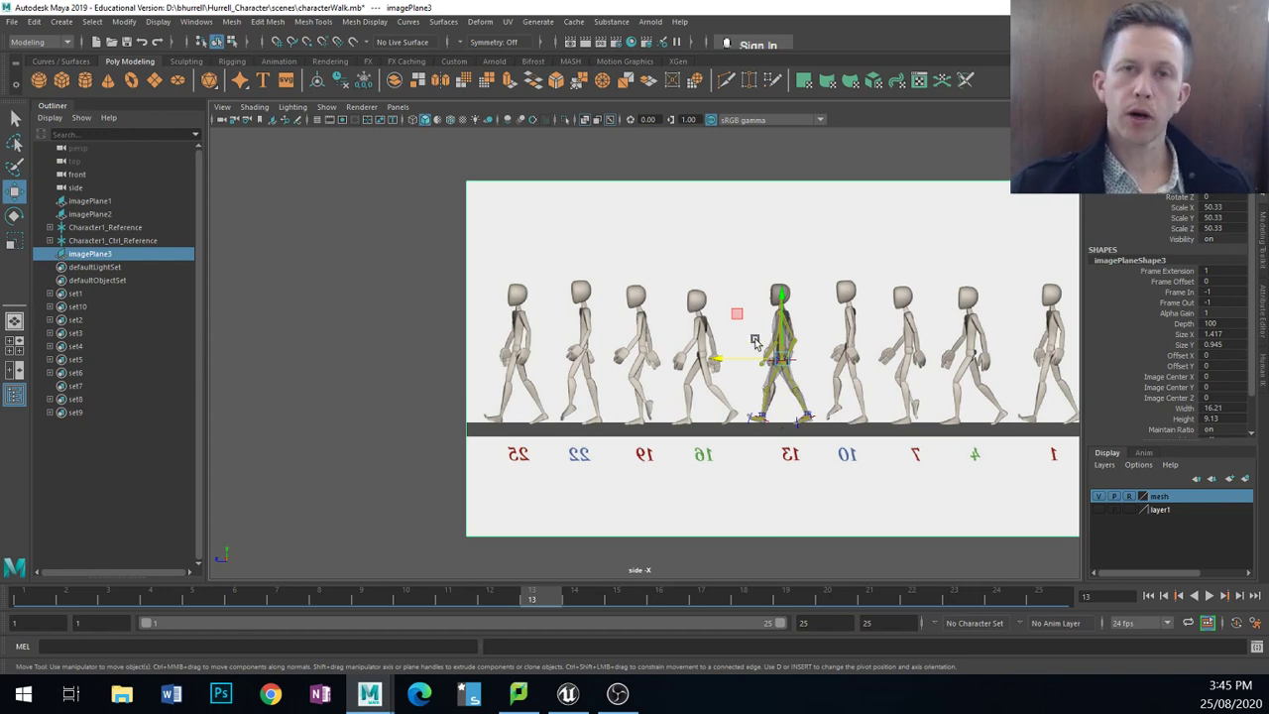
Step: Examine the character's frame 13 walk pose from behind in the full-size perspective view
key(space)
key(space)
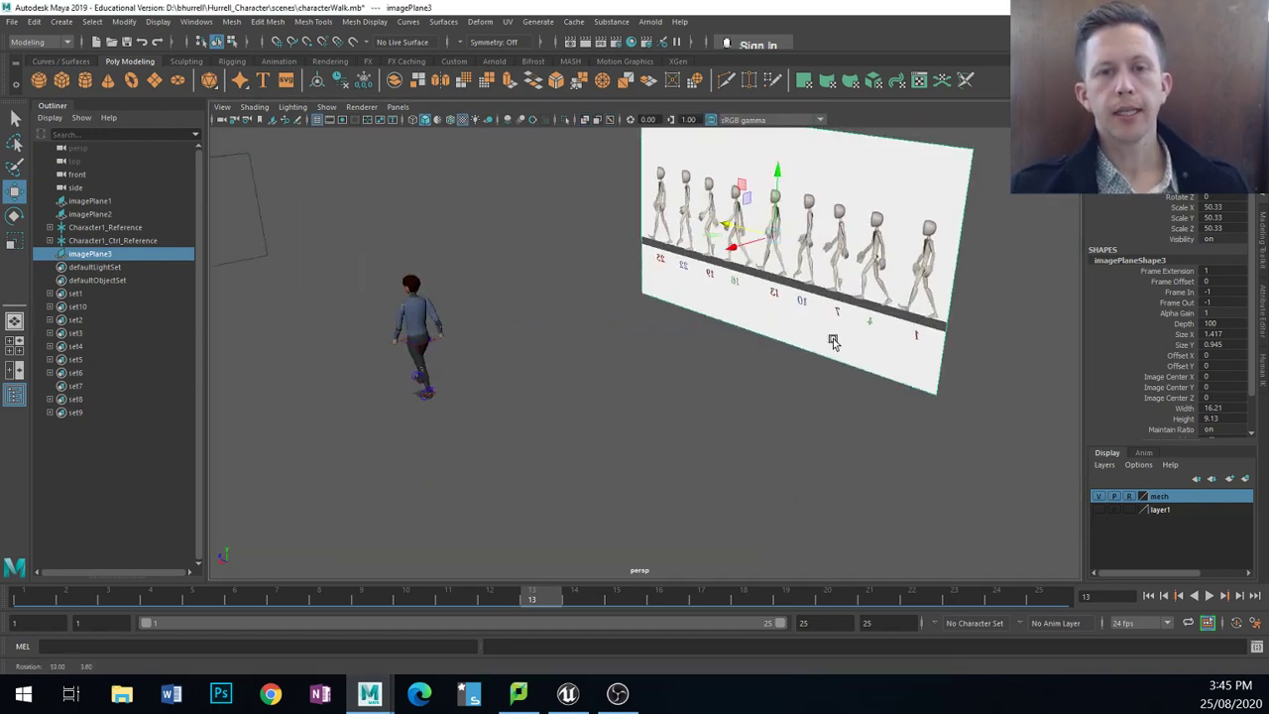
alt+drag(835, 346, 651, 294)
alt+middle_drag(651, 295, 683, 393)
scroll(683, 393, up, 6)
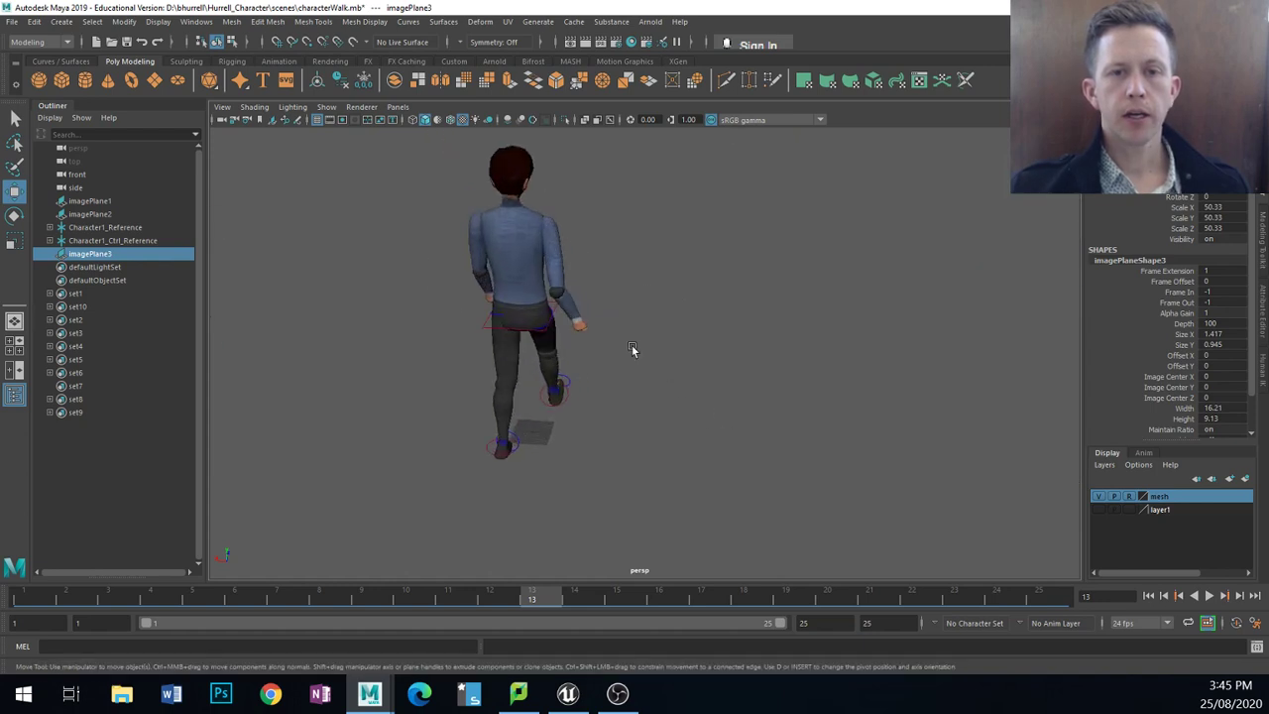
alt+drag(631, 350, 793, 380)
alt+middle_drag(793, 379, 844, 415)
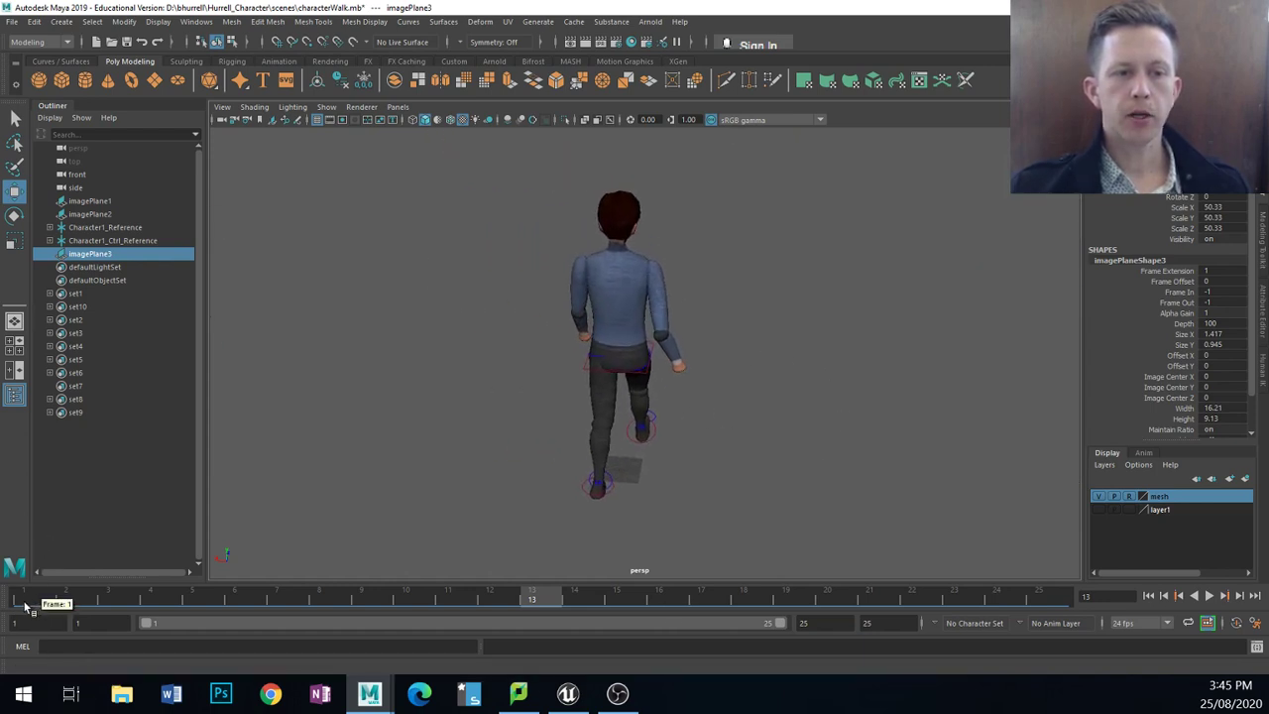
Step: Go to frame 1 and examine the character's walk pose from the front
drag(29, 606, 23, 651)
alt+drag(393, 368, 586, 371)
alt+middle_drag(586, 371, 893, 173)
alt+drag(516, 372, 766, 410)
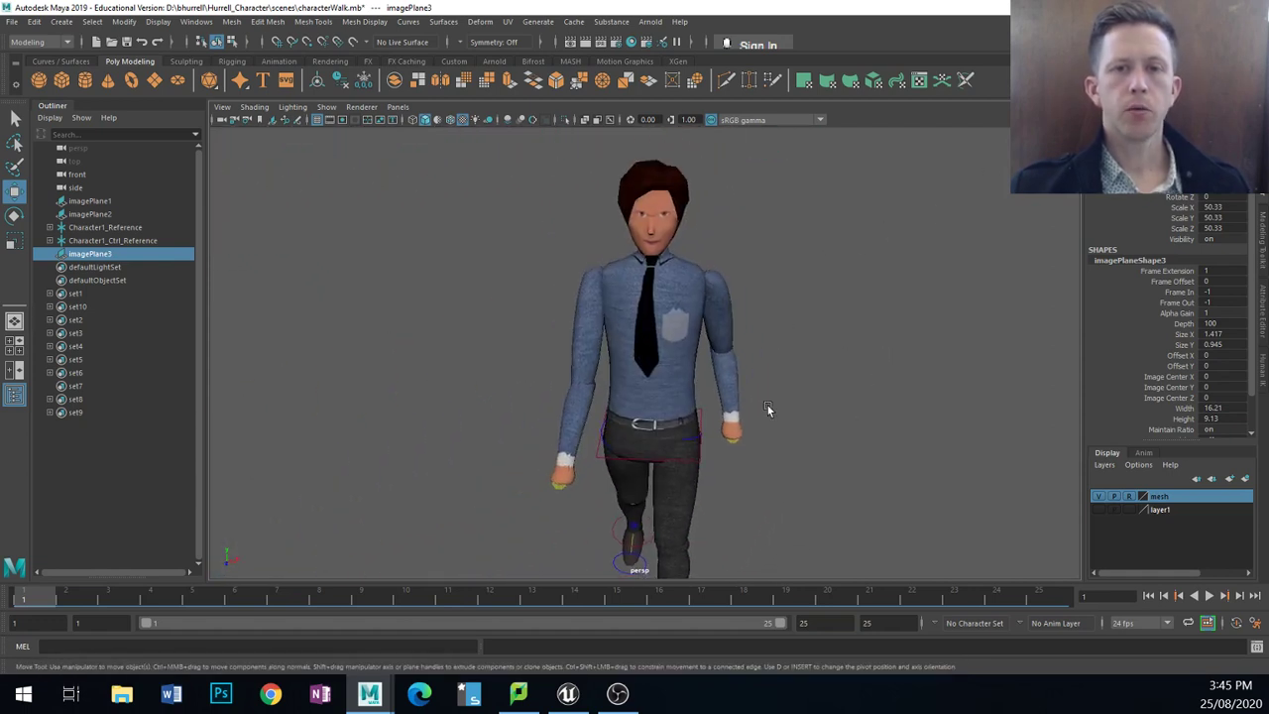
Step: Select Character1_Reference and Character1_Ctrl_Reference together, and bring up the scene's file commands
click(126, 243)
ctrl+click(126, 234)
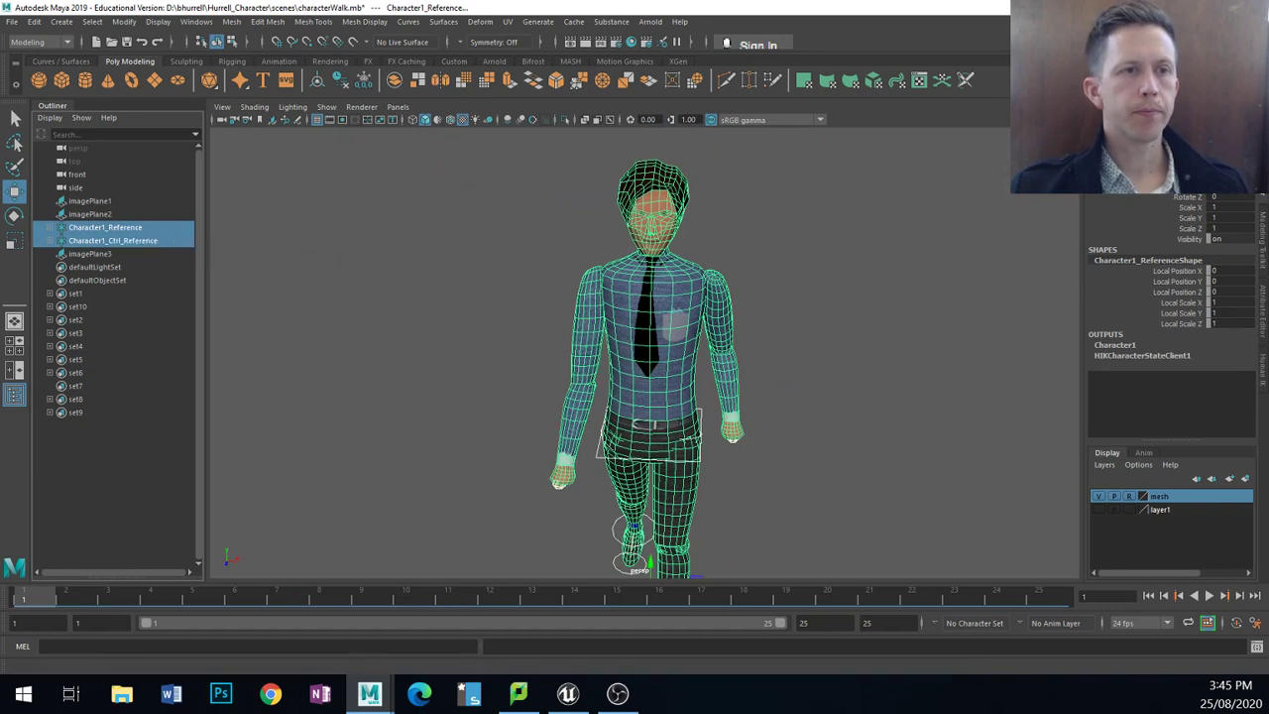
click(15, 22)
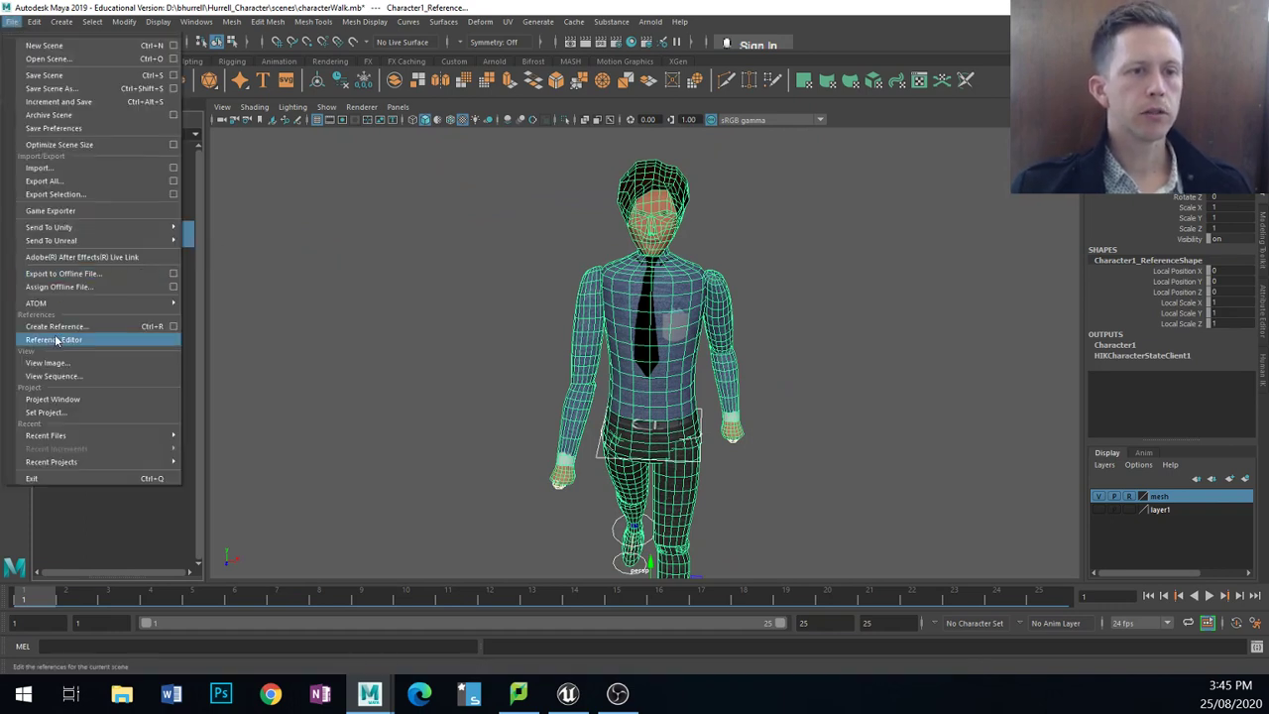